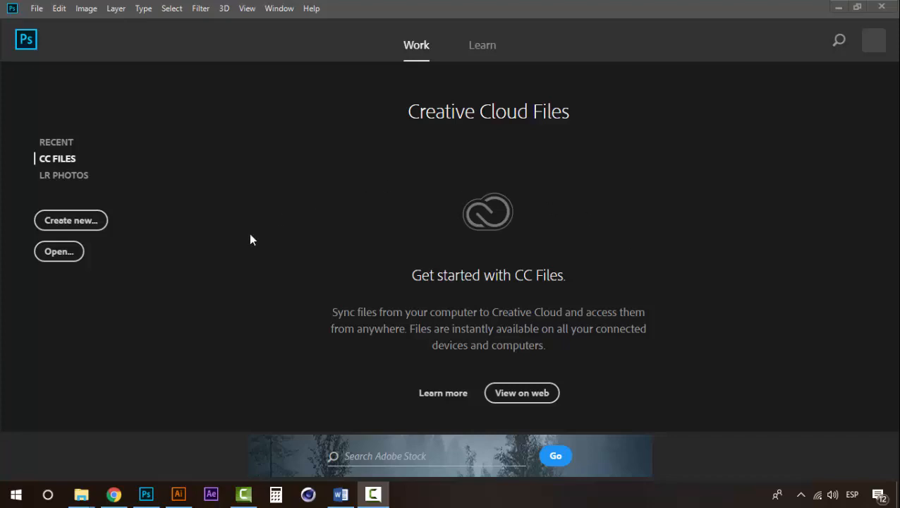
Step: Examine the Travel-App-2 animated preview in the Nueva carpeta folder as a reference for the app design
mouse_move(91, 499)
left_click(161, 445)
left_click(547, 201)
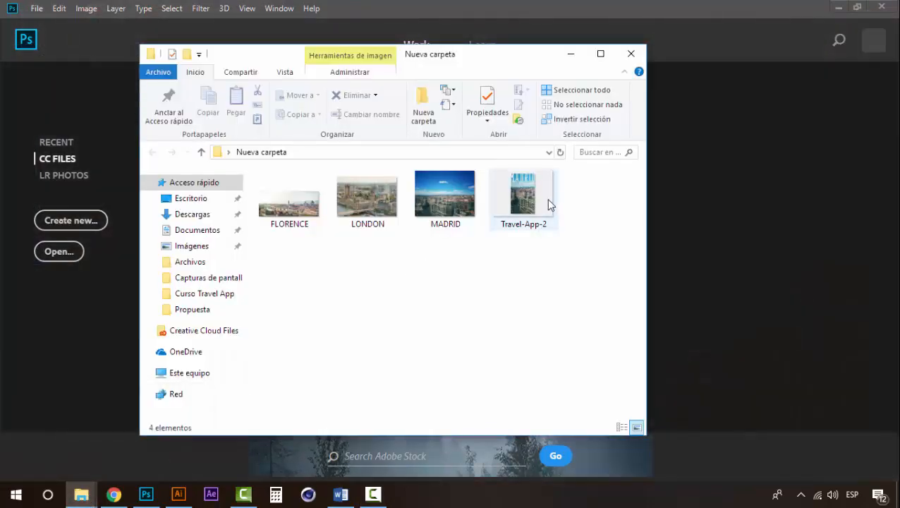
double_click(529, 201)
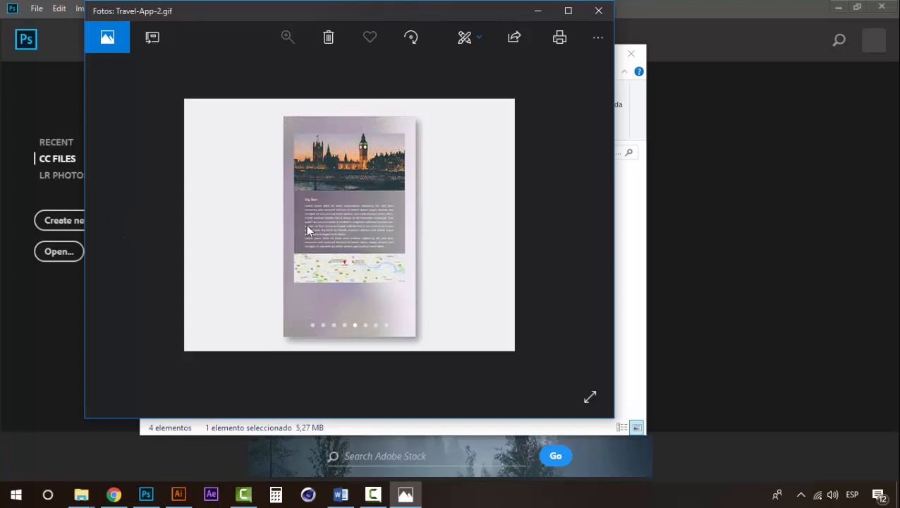
left_click(598, 11)
double_click(516, 203)
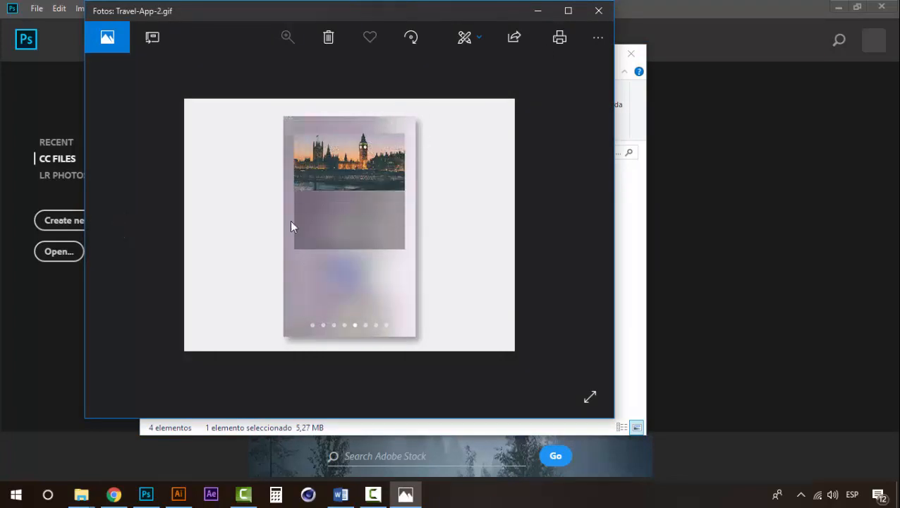
left_click(598, 10)
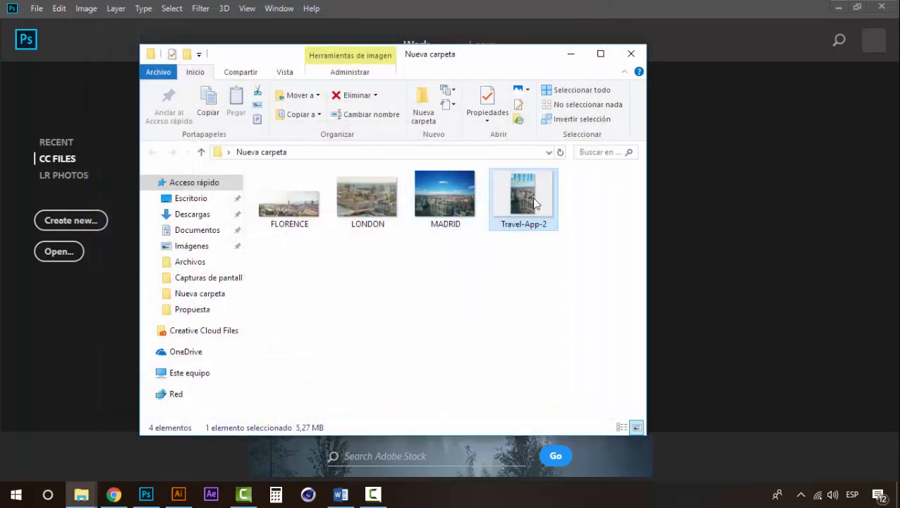
double_click(523, 197)
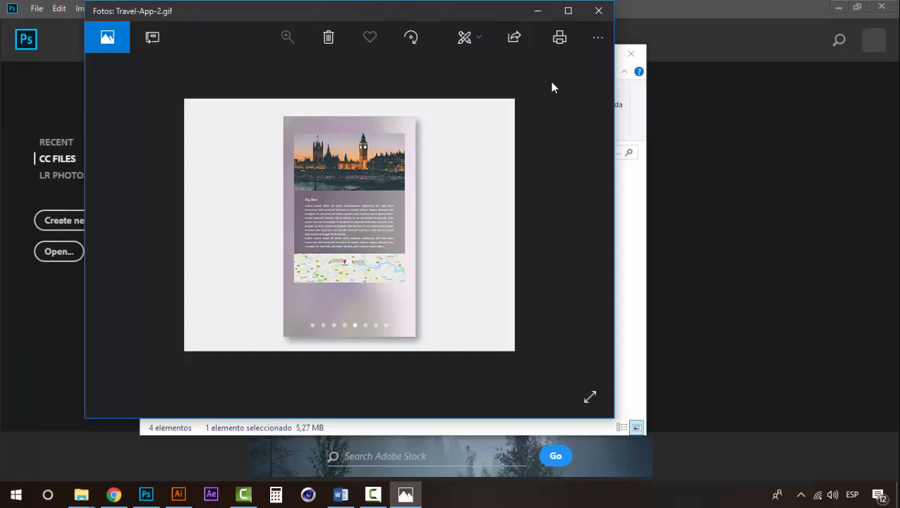
left_click(599, 10)
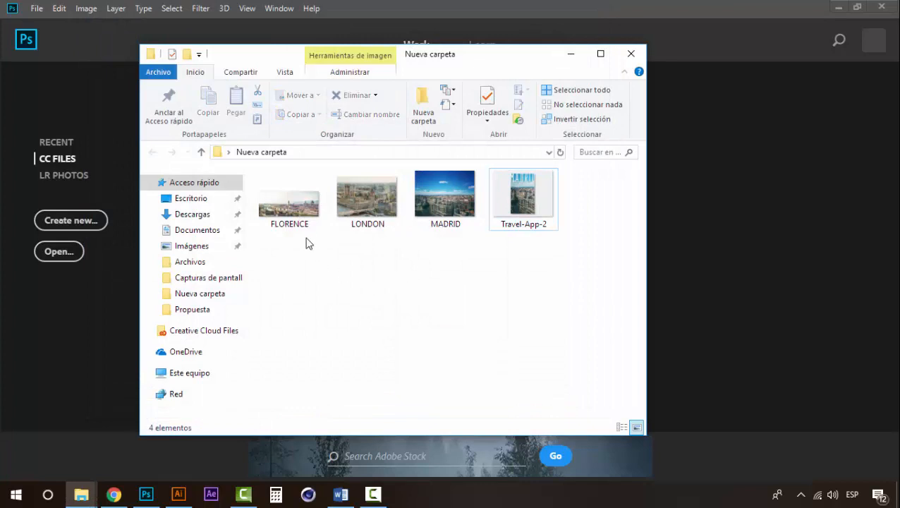
Step: Look through the FLORENCE, LONDON and MADRID photos in the image viewer
left_click(302, 214)
left_click(389, 210)
left_click(445, 213)
left_click(310, 207)
left_click(378, 207)
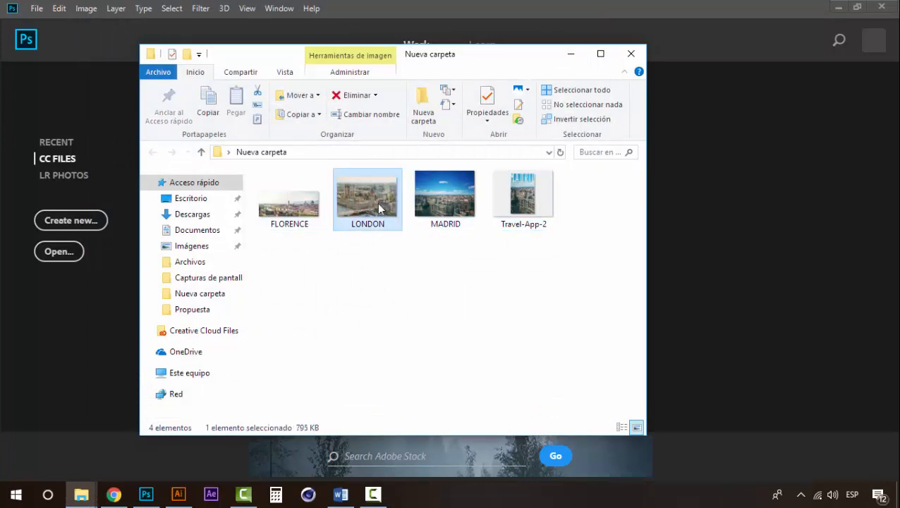
left_click(444, 208)
double_click(294, 212)
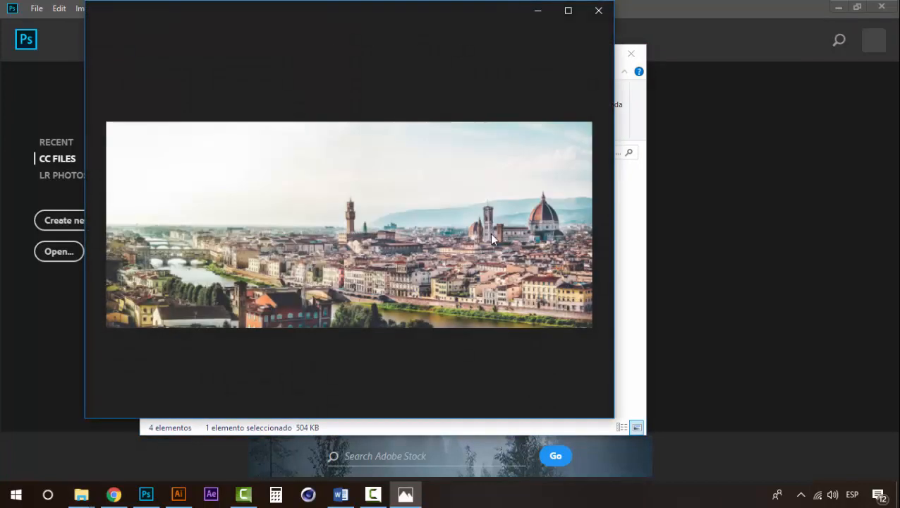
key("Right")
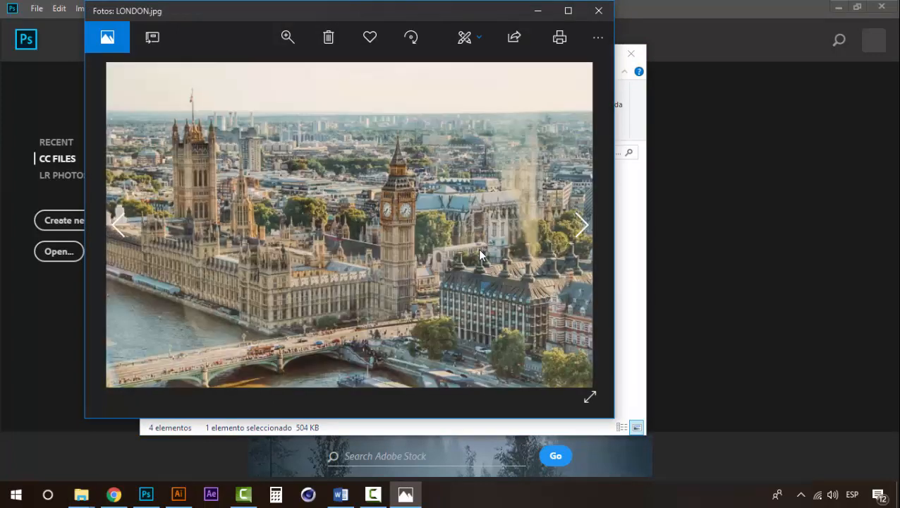
key("Right")
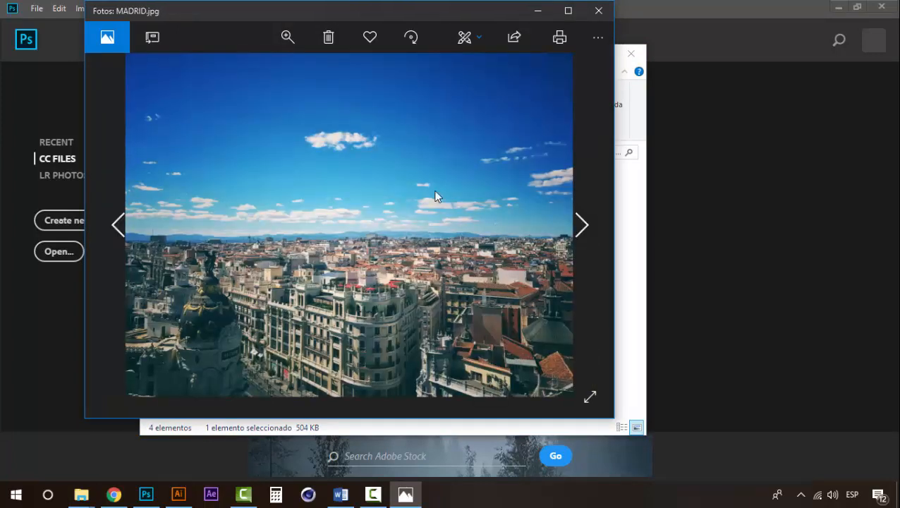
left_click(597, 11)
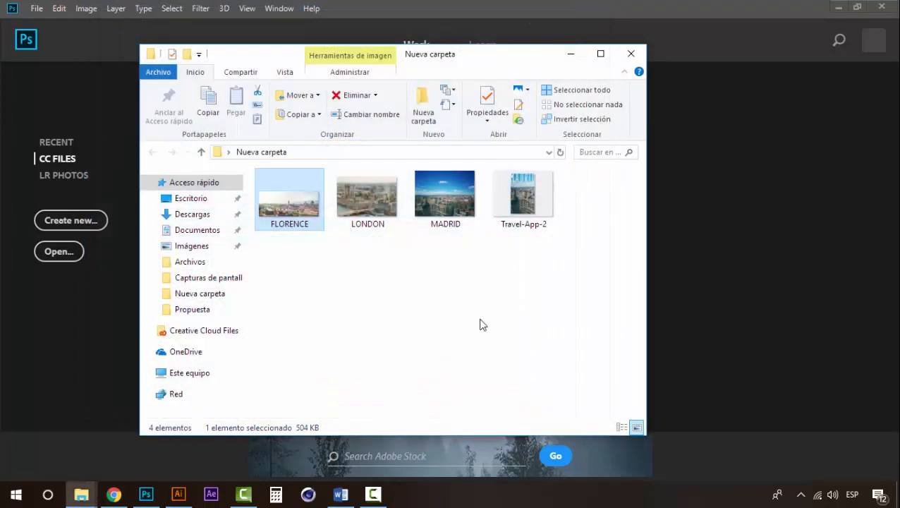
Step: Create a new Photoshop document 500 pixels wide and 800 pixels high at 300 pixels/inch with a white background
left_click(572, 55)
left_click(76, 225)
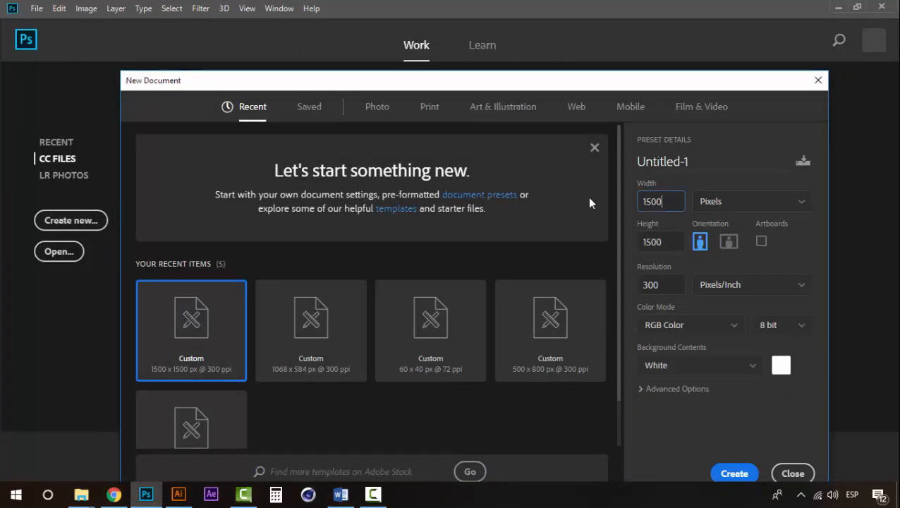
key("ctrl+a")
type("500")
key("Tab")
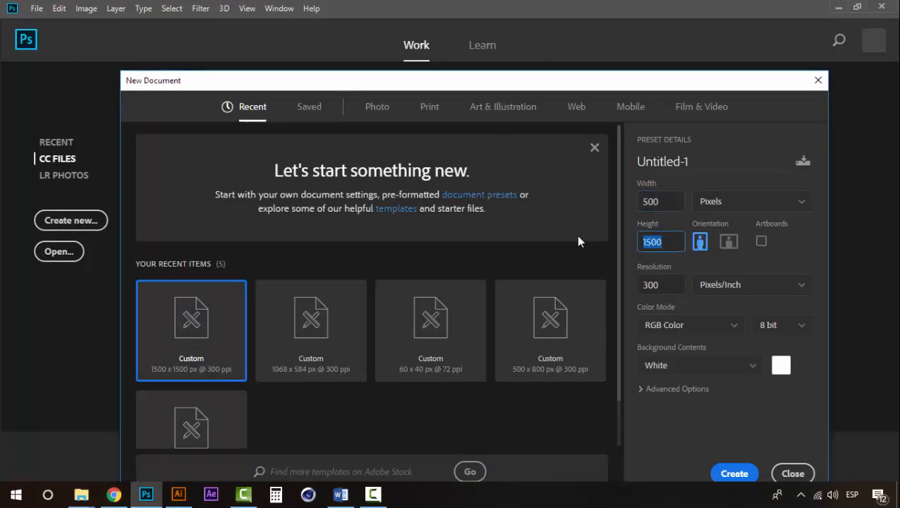
type("800")
left_click(733, 473)
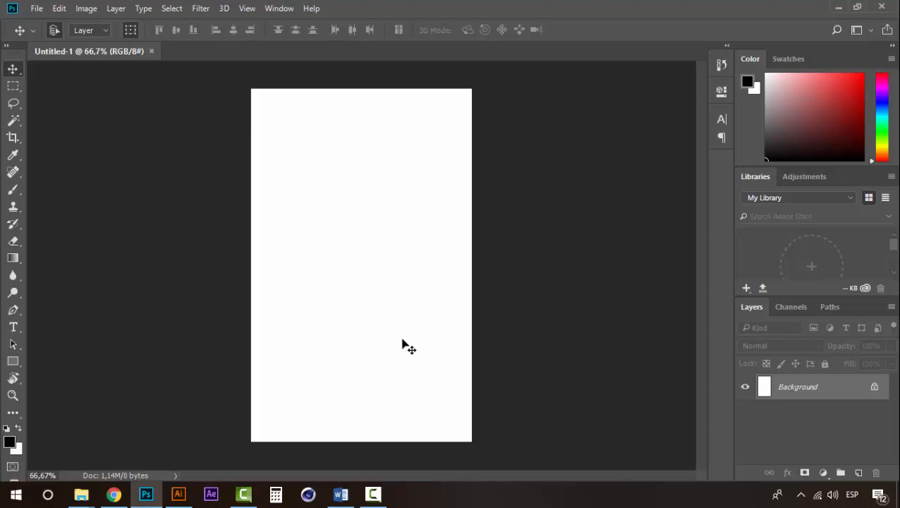
Step: Place the MADRID photo from the Nueva carpeta folder into the new document
mouse_move(81, 493)
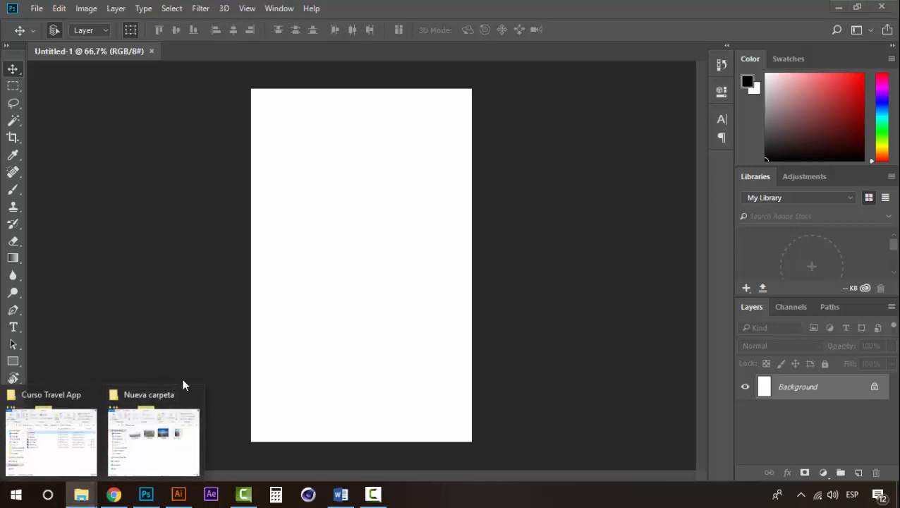
left_click(164, 444)
left_click(423, 211)
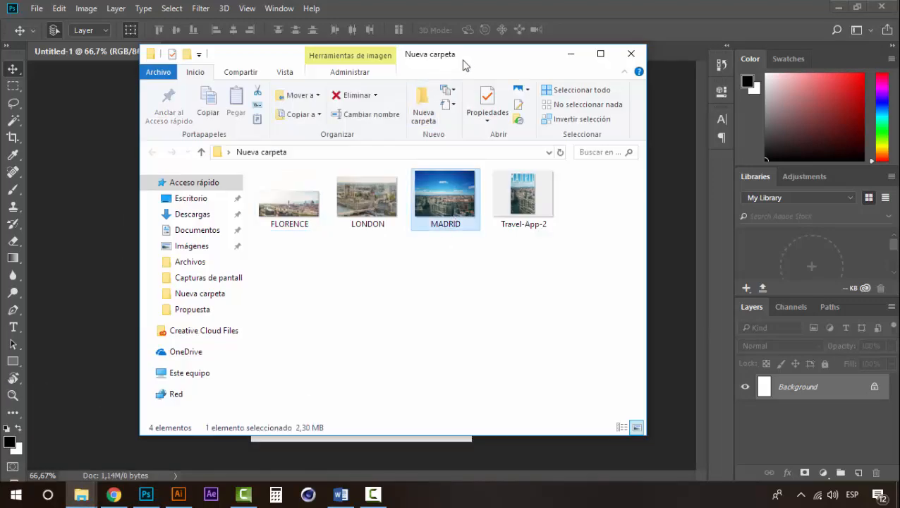
left_click_drag(463, 65, 266, 254)
left_click_drag(249, 382, 255, 416)
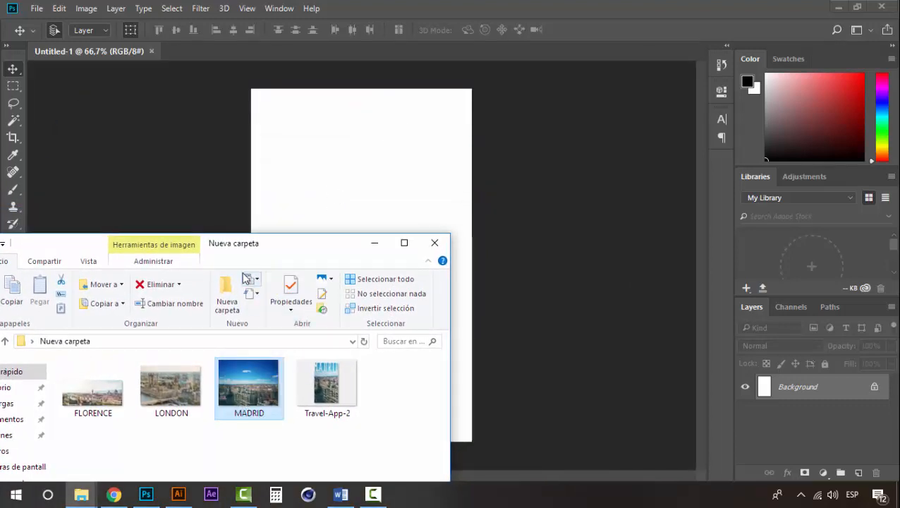
left_click_drag(262, 244, 339, 234)
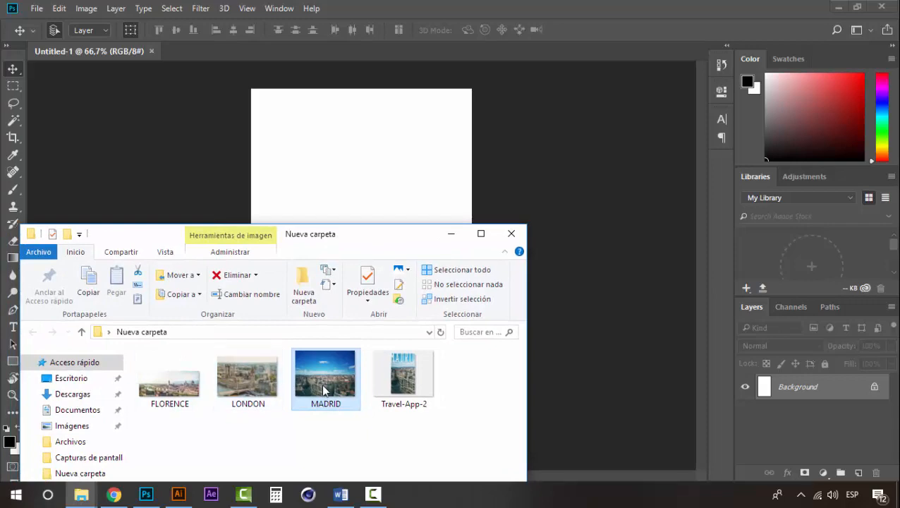
left_click_drag(325, 390, 397, 291)
Step: Scale the placed MADRID photo to about 6.69% so it covers the canvas height, and shift it to the right
left_click_drag(472, 211, 603, 114)
left_click_drag(441, 297, 454, 263)
left_click_drag(607, 82, 611, 80)
left_click_drag(471, 188, 555, 183)
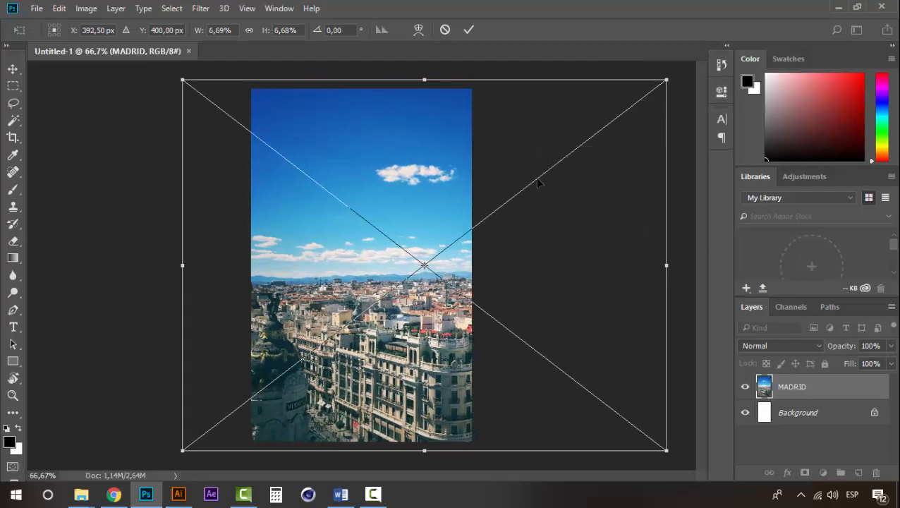
Step: Enlarge the MADRID photo to about 7.79% and reposition it so the domed building is framed on the canvas
left_click_drag(319, 175, 357, 173)
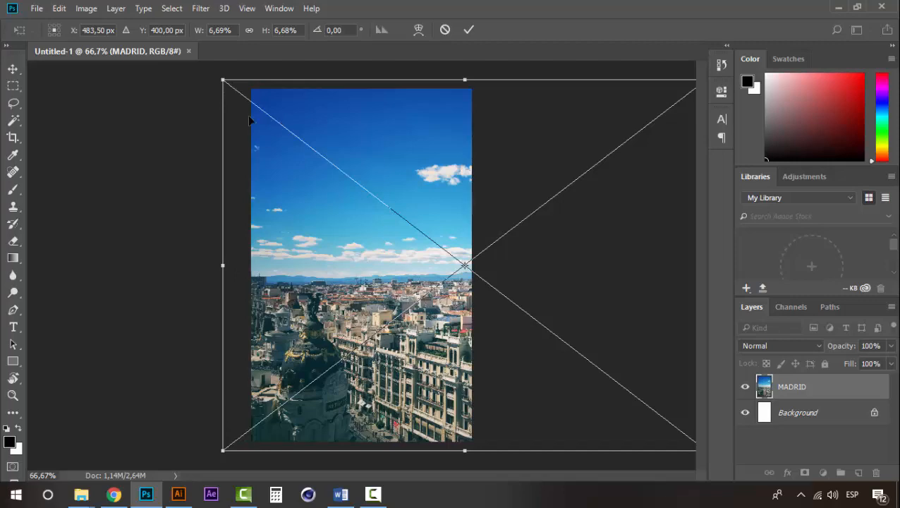
left_click_drag(223, 81, 132, 36)
left_click_drag(297, 268, 398, 256)
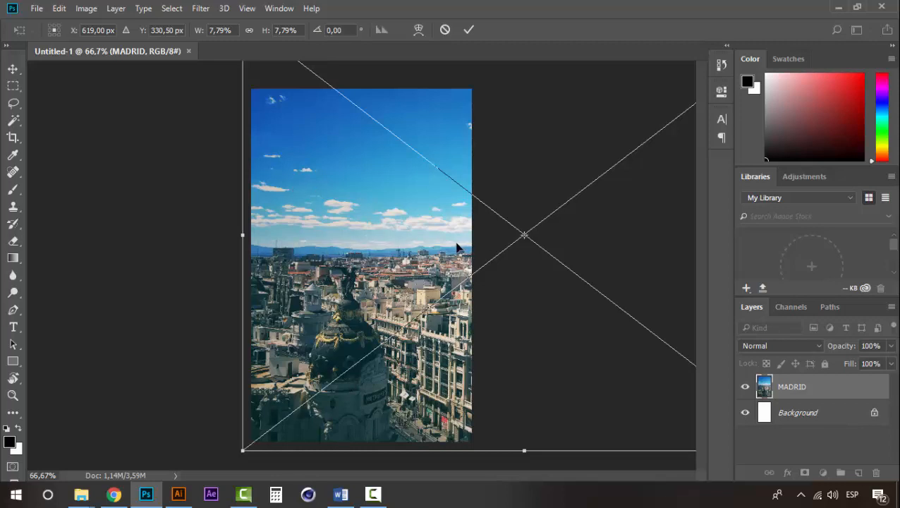
left_click_drag(456, 247, 323, 249)
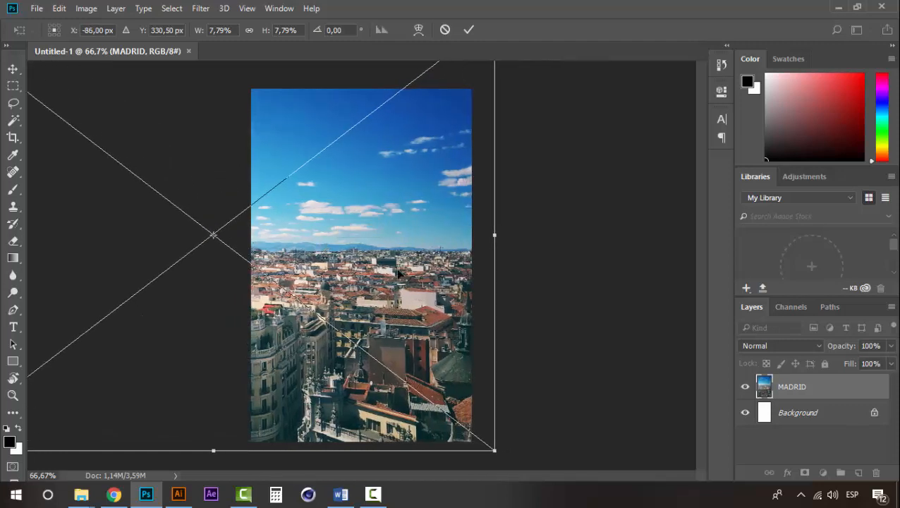
left_click_drag(399, 273, 432, 225)
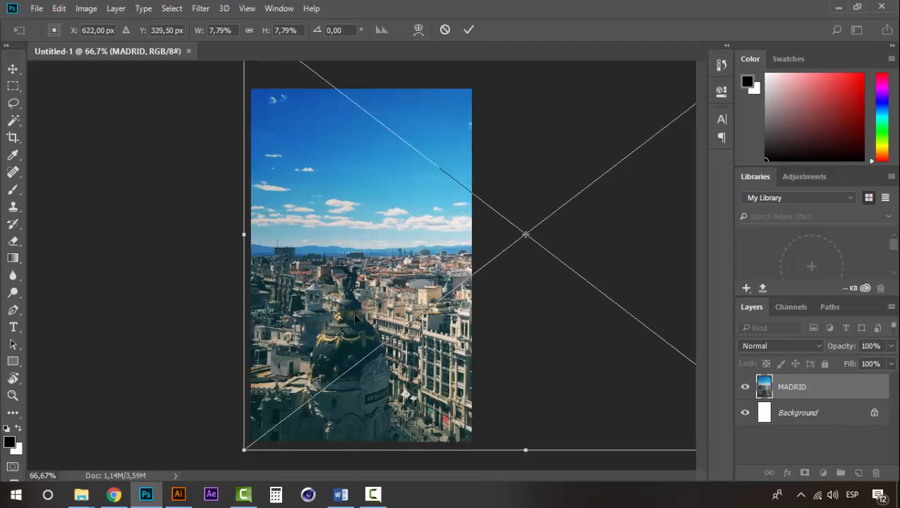
Step: Nudge the MADRID photo up 6 px, apply the placement and deselect the layer
key("Up")
key("Up")
key("Up")
key("Up")
key("Up")
key("Up")
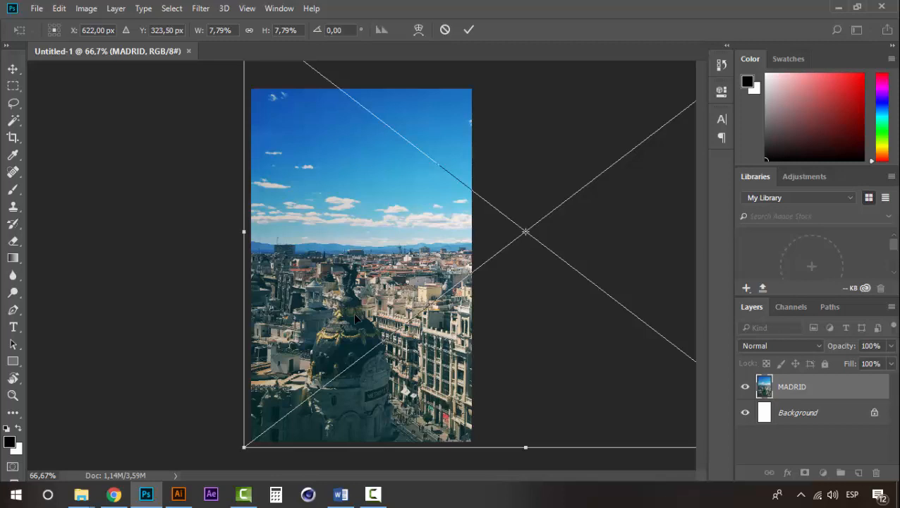
key("Return")
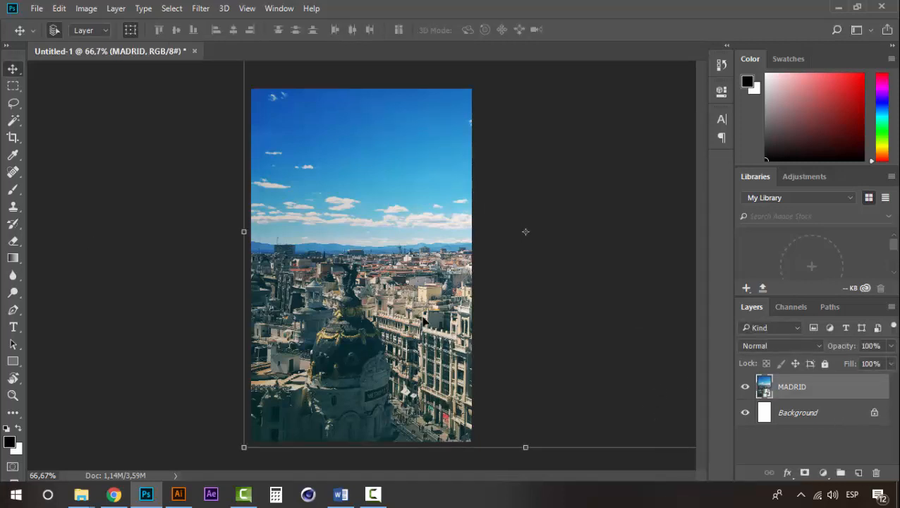
left_click(134, 220)
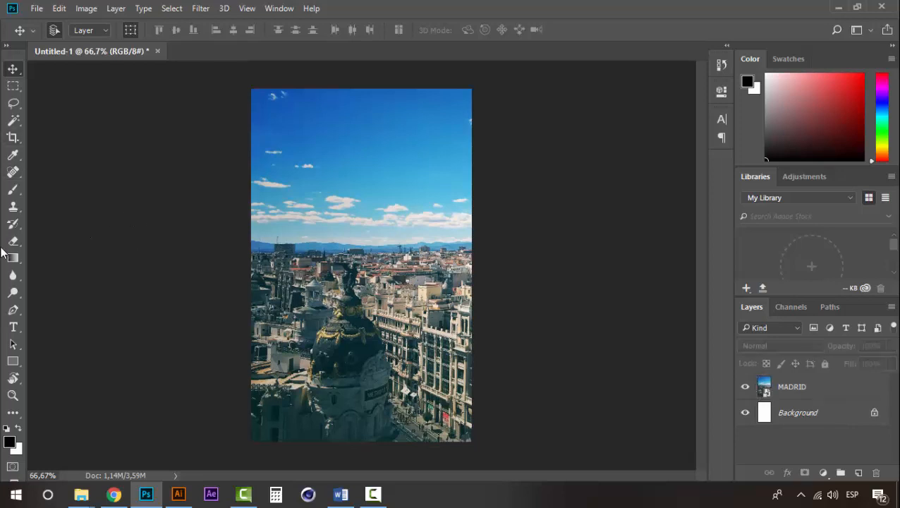
Step: Add the white text "MADRID" in Bondie Demo Regular, 12 pt, in the sky area of the photo
left_click(12, 328)
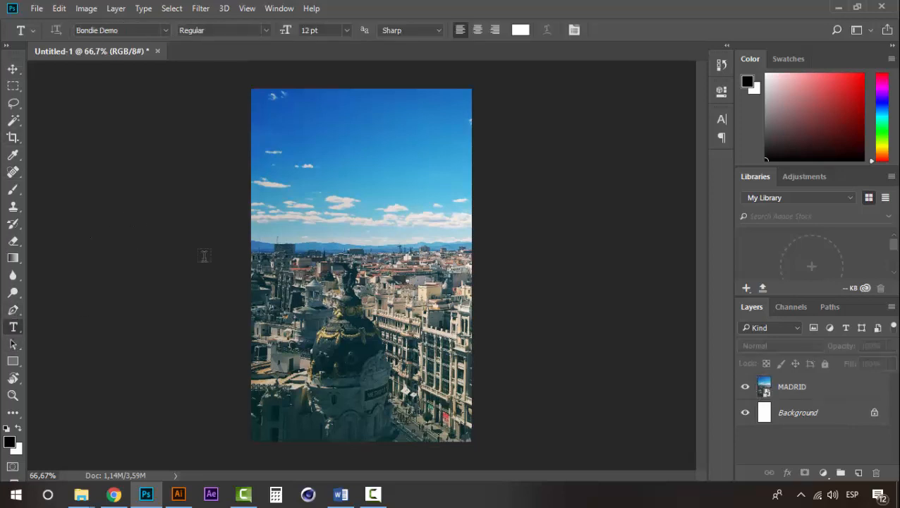
left_click(288, 172)
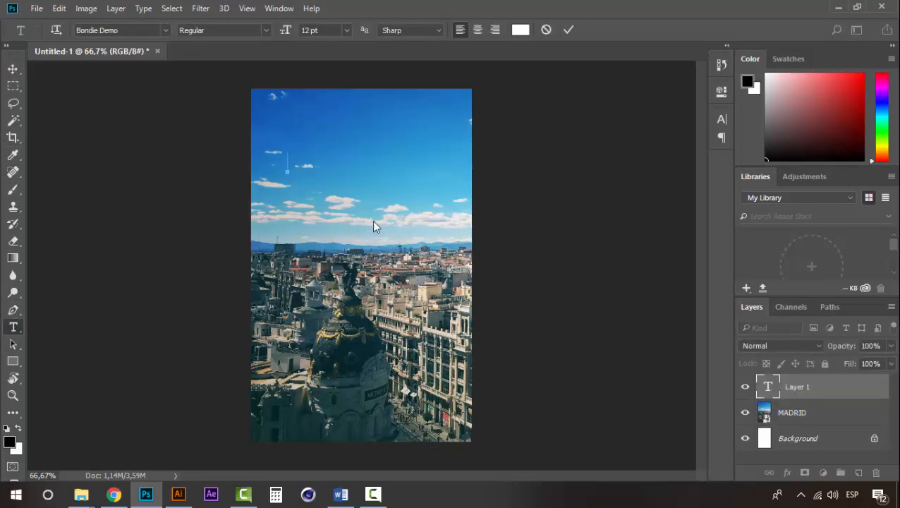
type("MADRID")
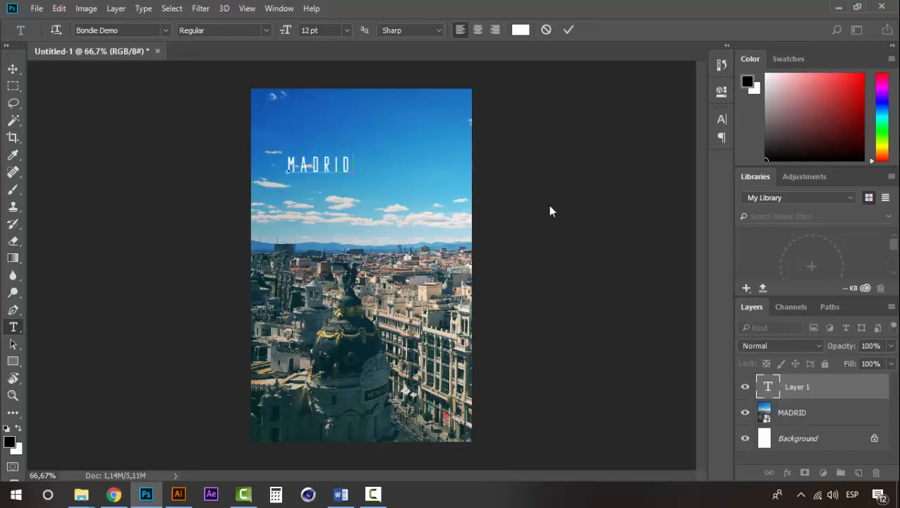
left_click(13, 68)
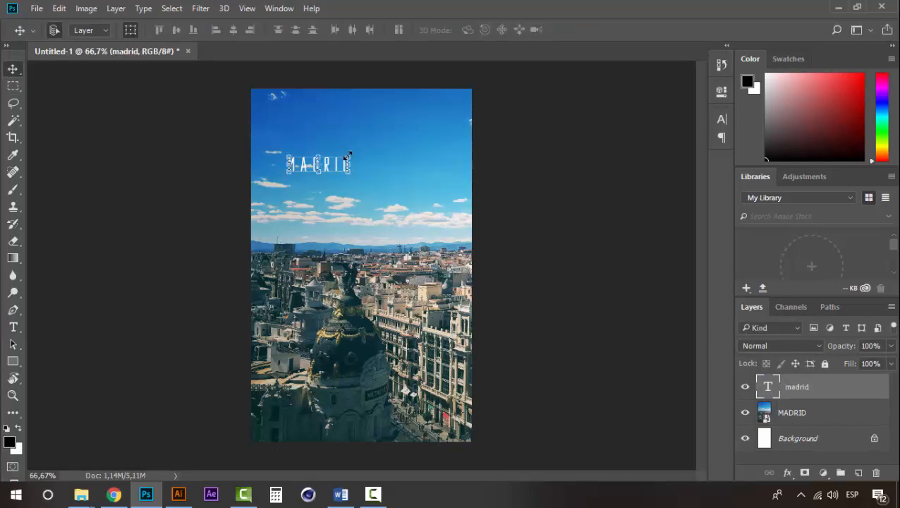
Step: Enlarge the MADRID title to about twice its size, apply the transform and deselect the layer
left_click_drag(349, 153, 413, 126)
key("Return")
key("t")
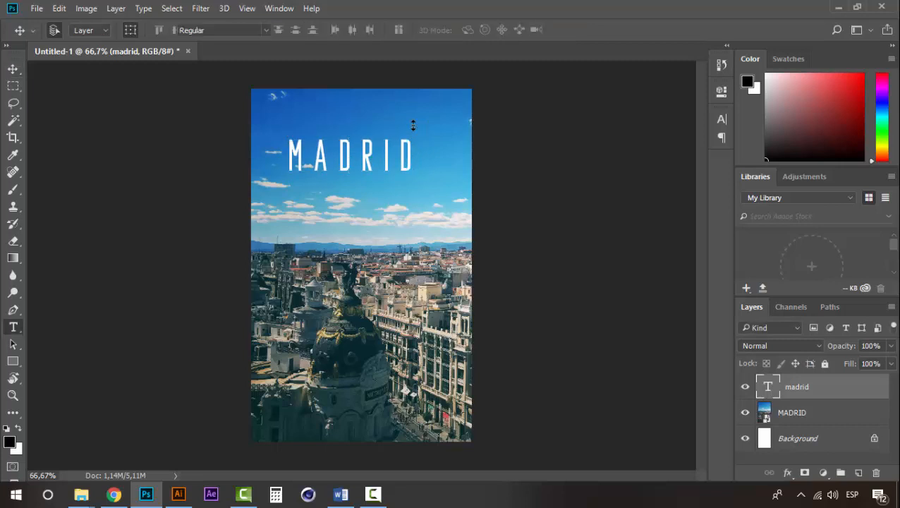
left_click(14, 70)
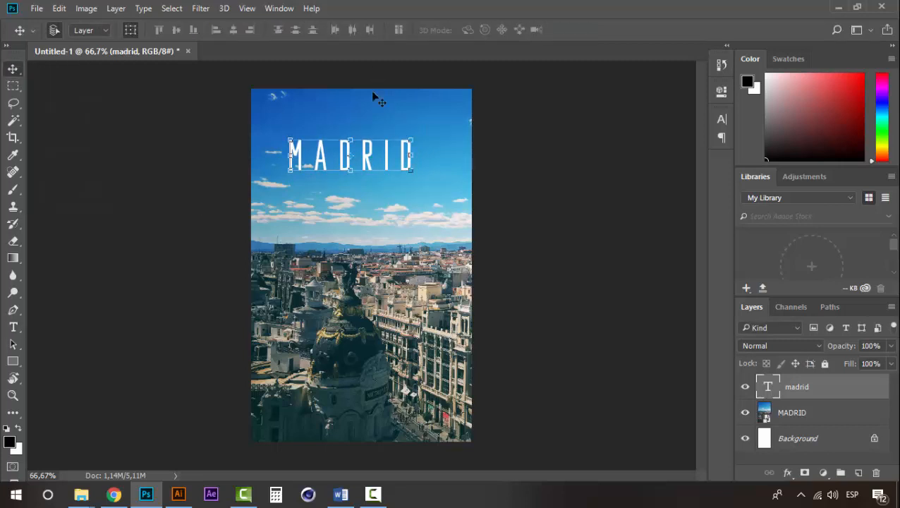
left_click(569, 206)
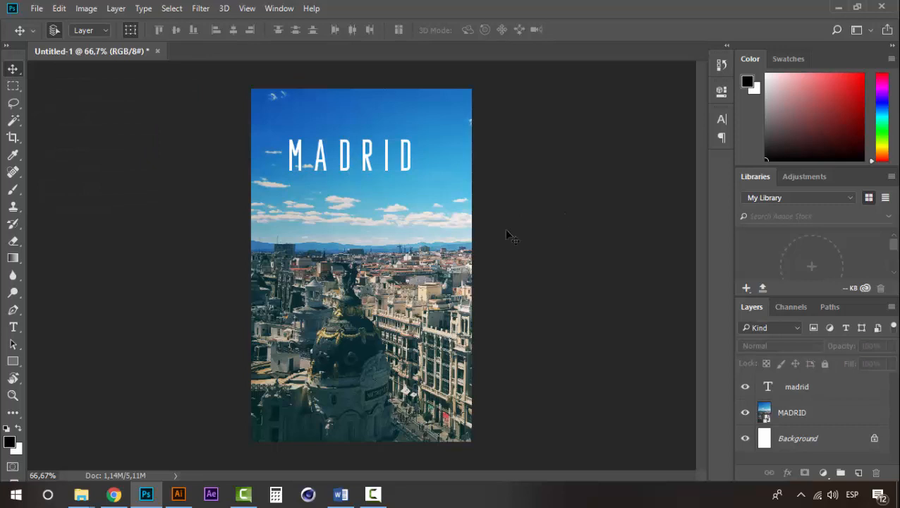
Step: Enlarge the MADRID title to span the canvas width, move it against the upper edge, apply the transform and deselect it
left_click(380, 152)
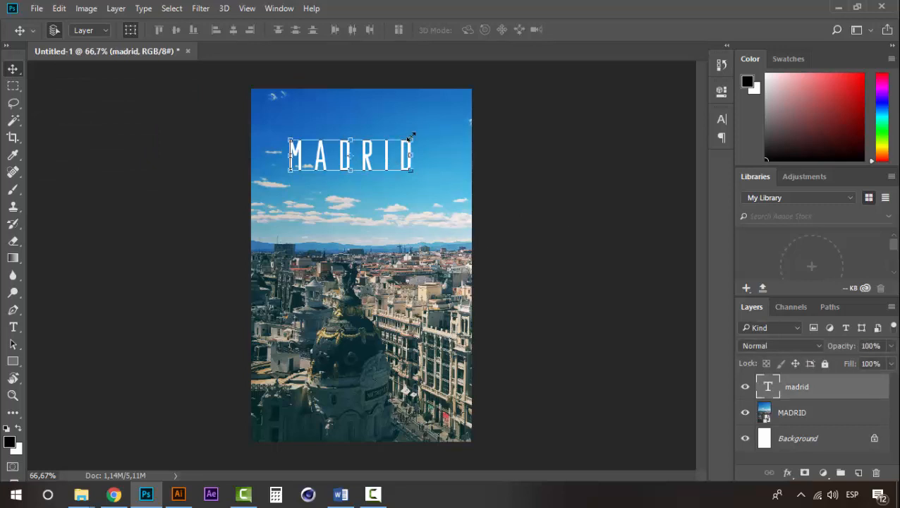
key("ctrl+t")
left_click_drag(421, 134, 475, 86)
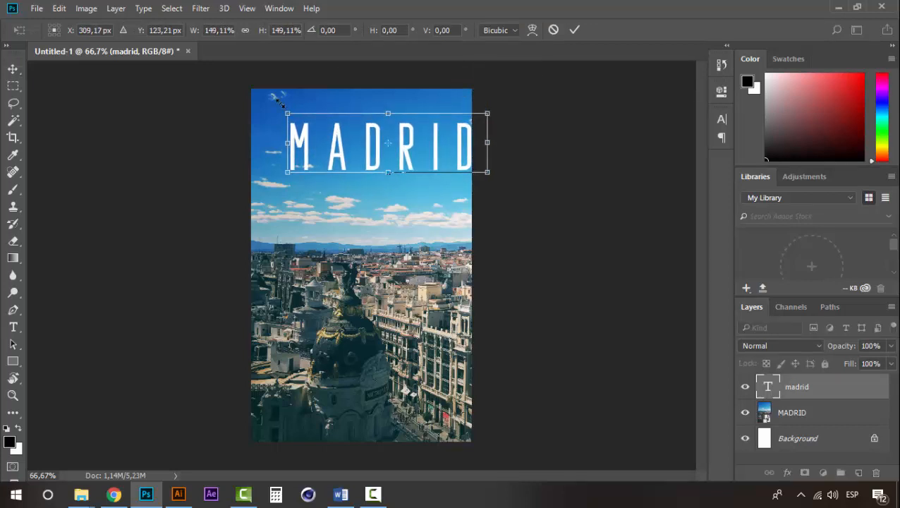
left_click_drag(279, 102, 247, 84)
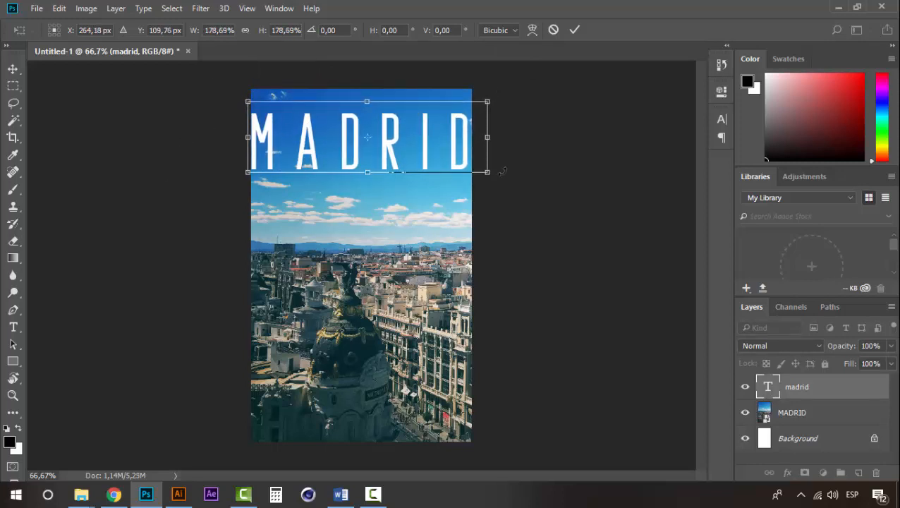
left_click_drag(494, 100, 495, 94)
left_click_drag(452, 165, 452, 143)
key("Return")
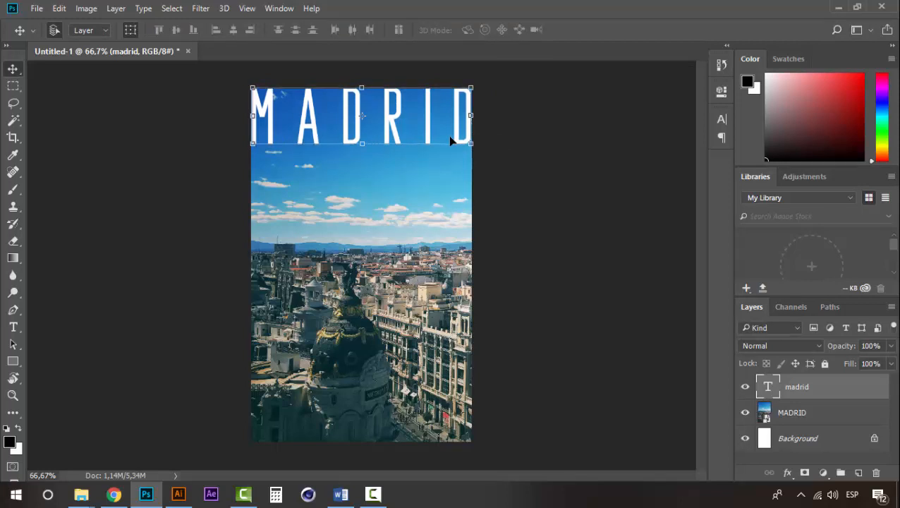
left_click(565, 176)
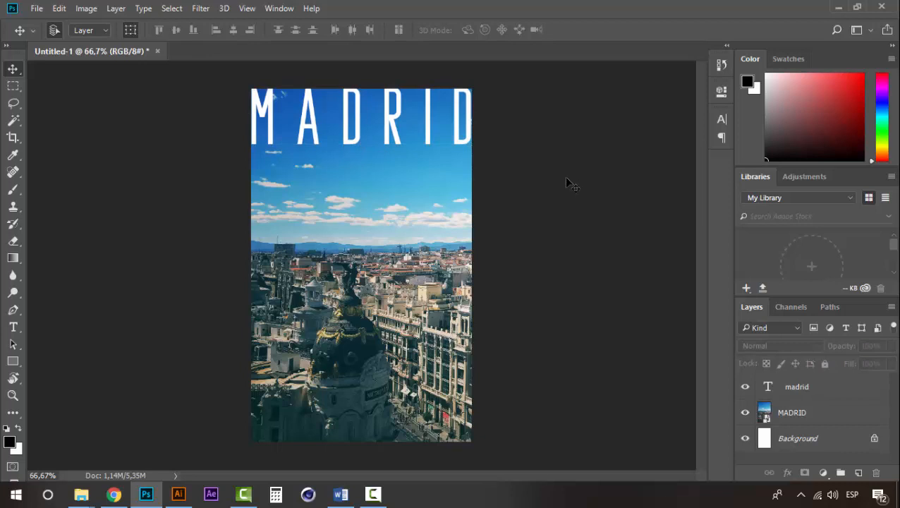
Step: Enlarge the MADRID title very slightly so its last letter reaches the canvas edge, and apply the transform
key("z")
left_click(367, 169)
key("v")
left_click_drag(379, 161, 391, 274)
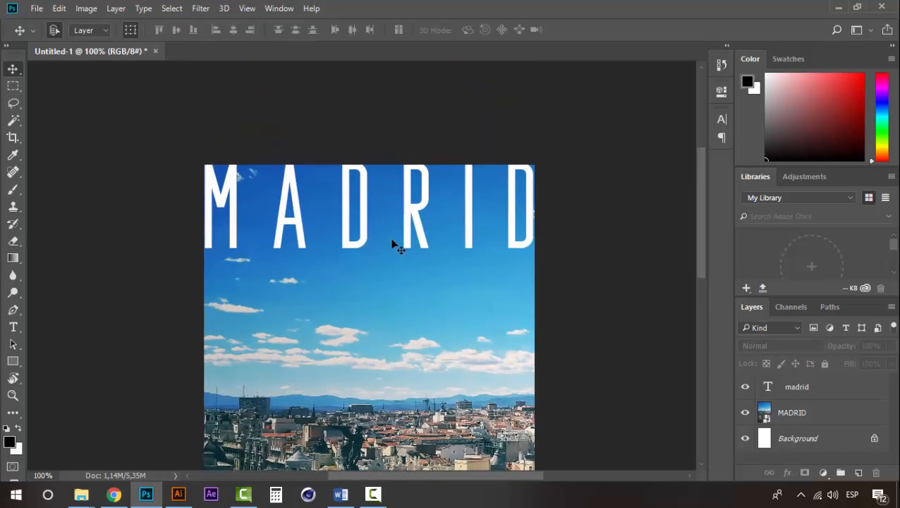
left_click(404, 226)
key("ctrl+t")
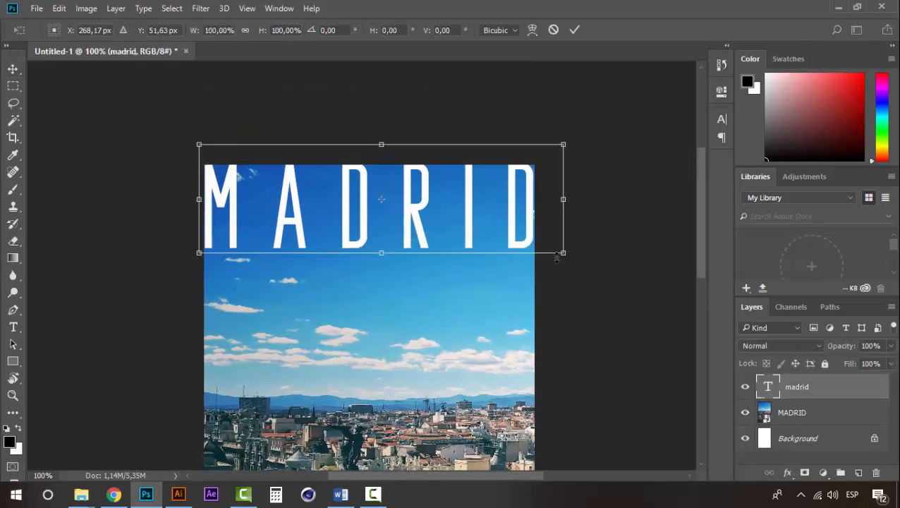
left_click_drag(565, 255, 567, 255)
key("Return")
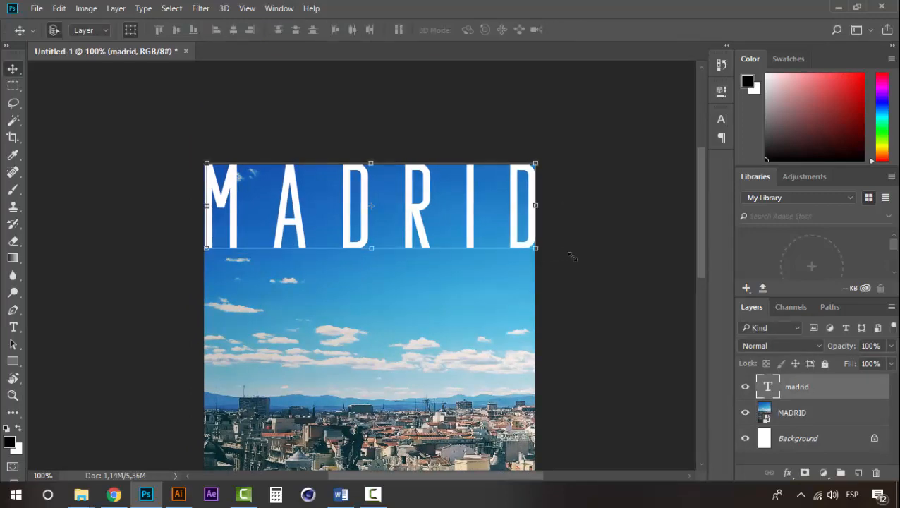
Step: Examine how the enlarged MADRID title fits across the whole canvas
left_click_drag(500, 308, 485, 221)
key("z")
left_click(424, 302, "alt")
left_click(425, 302, "alt")
left_click(424, 301, "alt")
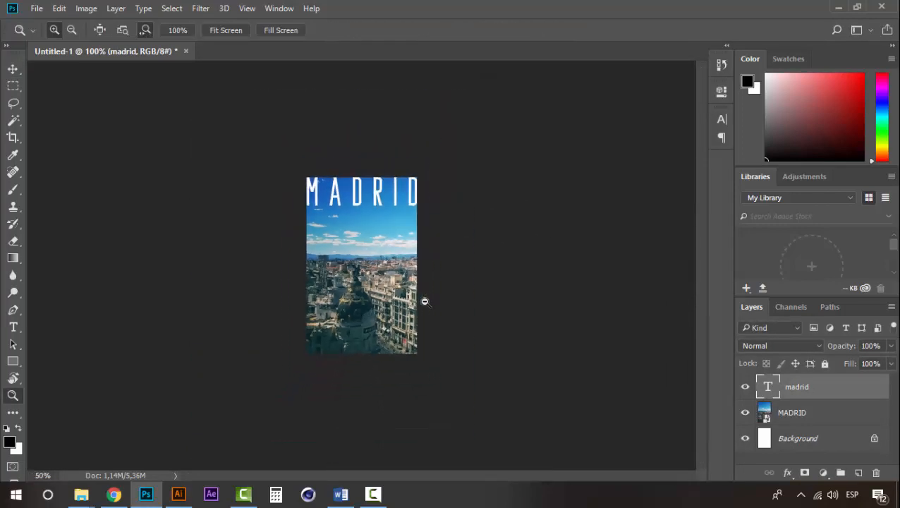
left_click(366, 255)
left_click(368, 253)
key("v")
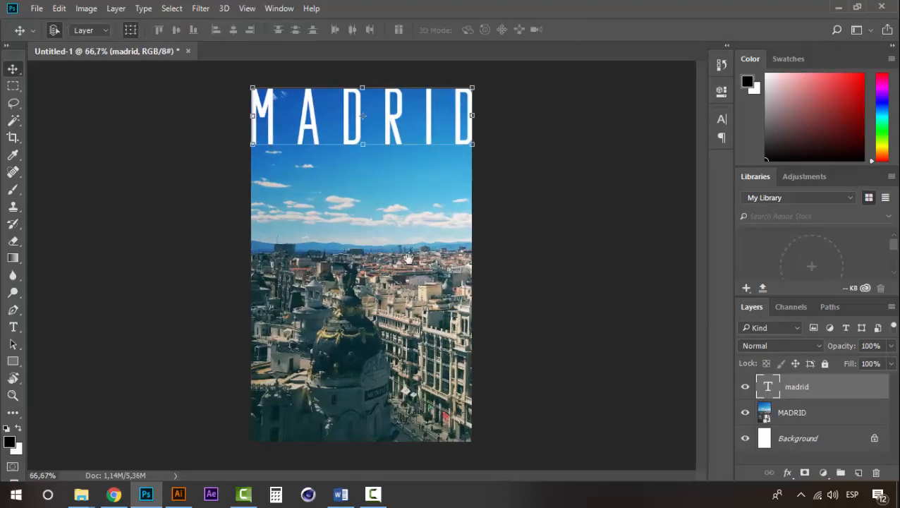
Step: Add a black Multiply drop shadow to the MADRID title with 25% opacity, 90° angle, 7 px distance and 6 px size
key("z")
left_click(396, 152)
key("v")
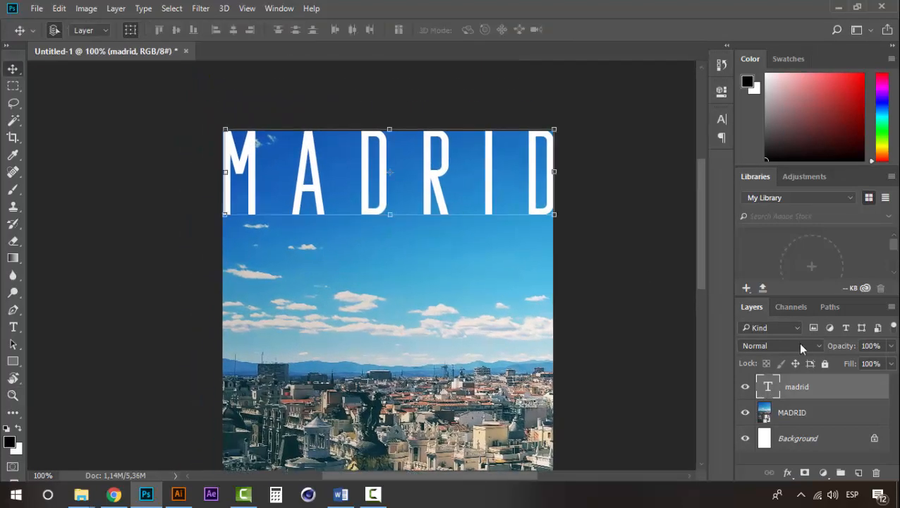
left_click(787, 473)
left_click(806, 468)
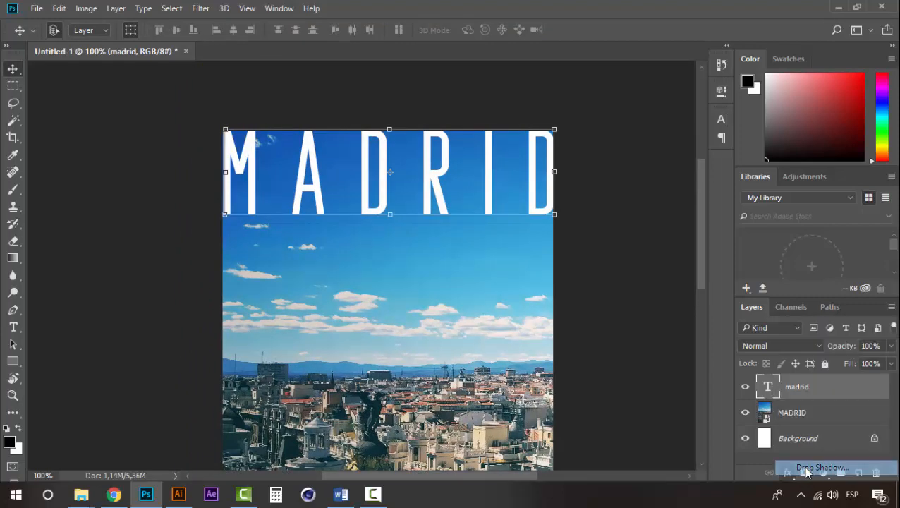
left_click_drag(472, 59, 453, 280)
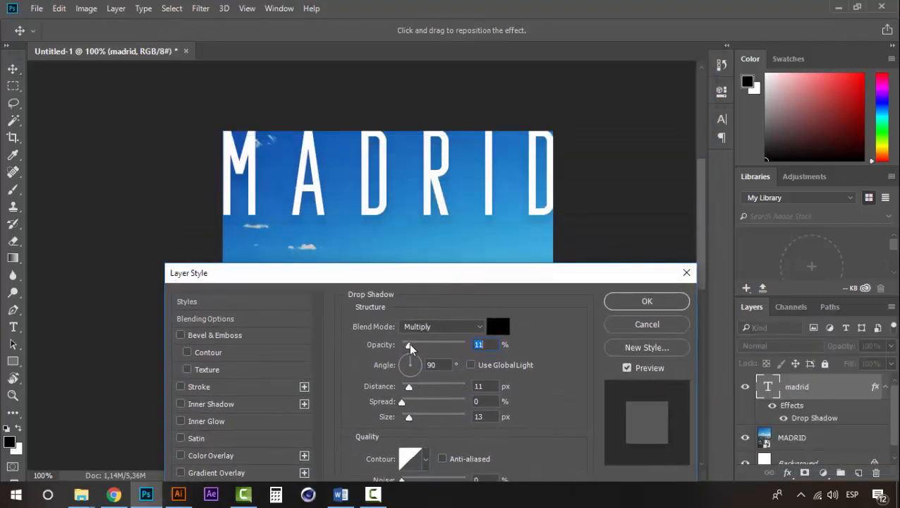
left_click_drag(409, 417, 406, 425)
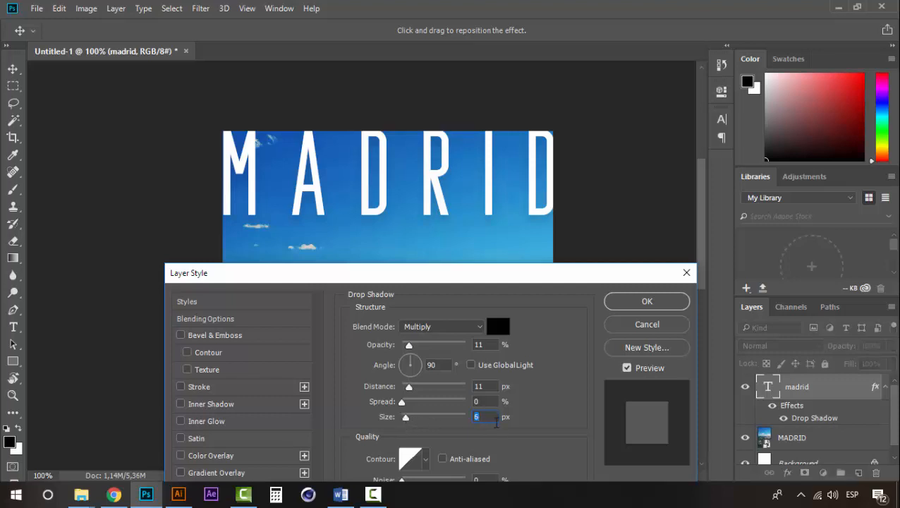
left_click_drag(414, 388, 406, 388)
left_click_drag(426, 346, 416, 345)
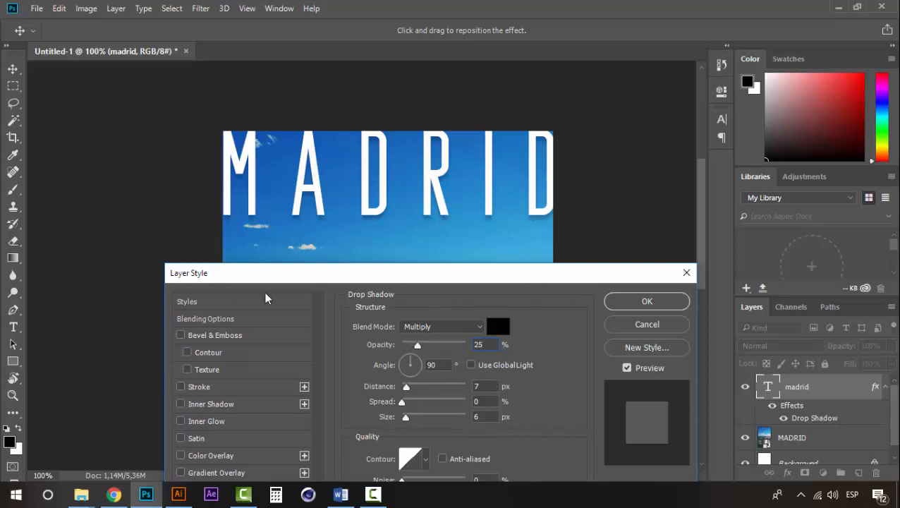
left_click(652, 301)
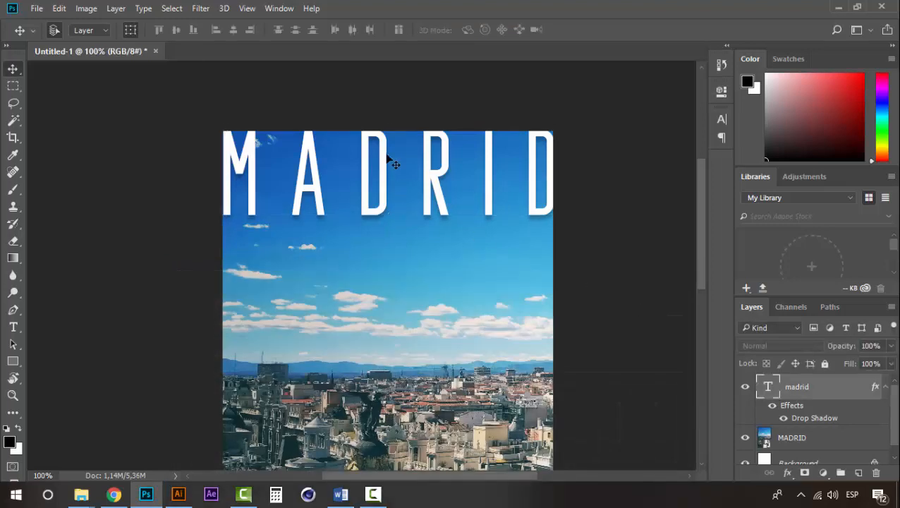
Step: Duplicate the MADRID title straight below the original, keeping its text and drop shadow
left_click_drag(387, 149, 397, 266)
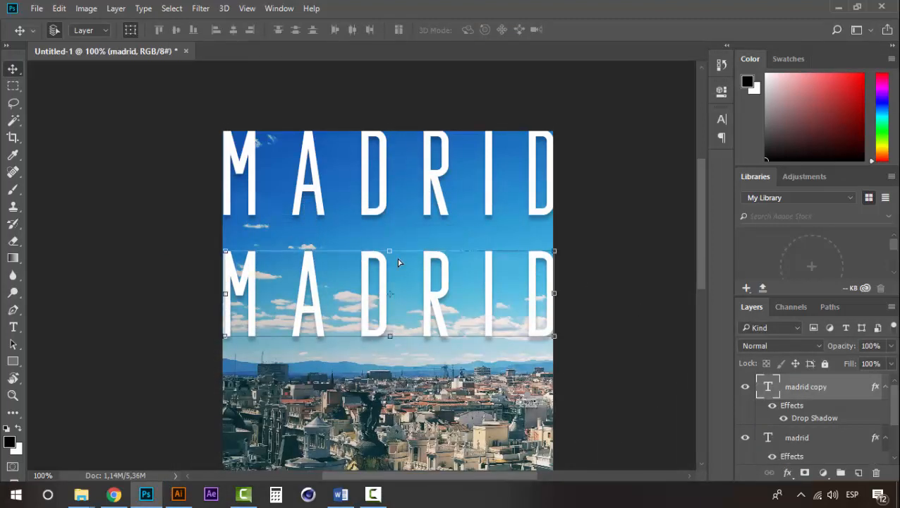
key("t")
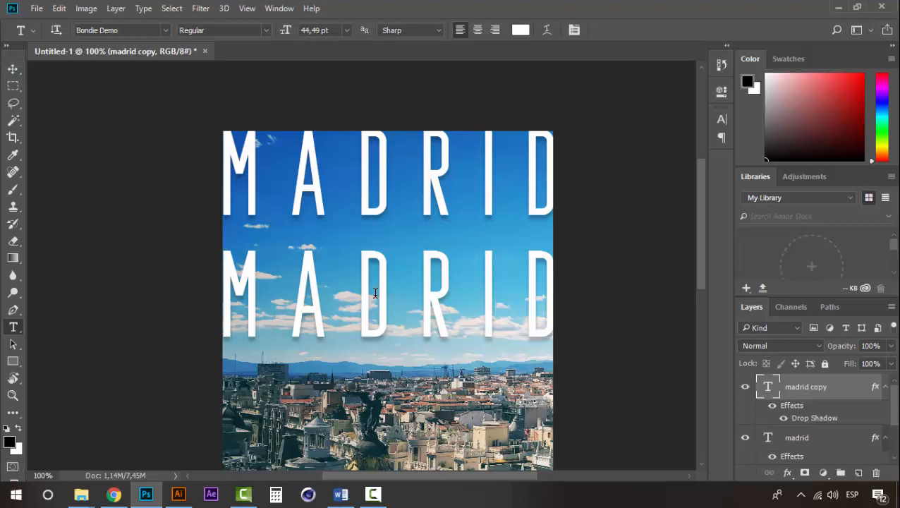
double_click(375, 293)
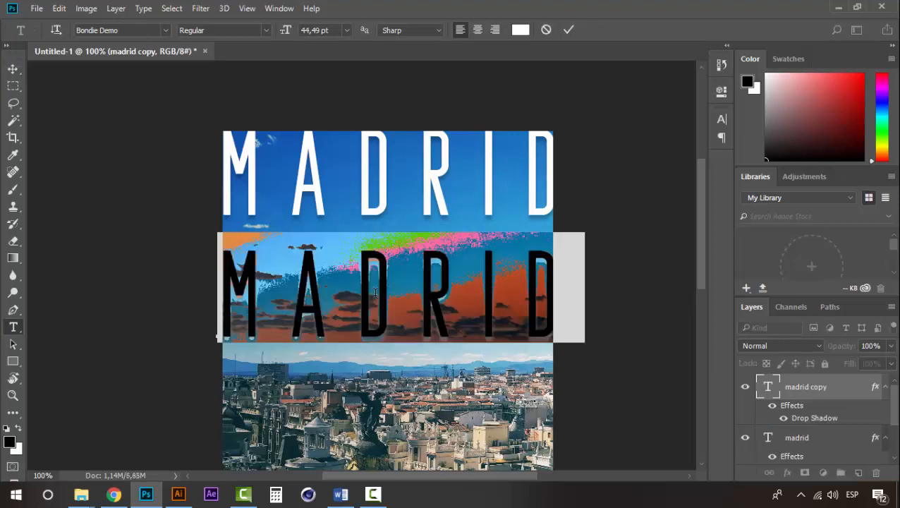
left_click(13, 68)
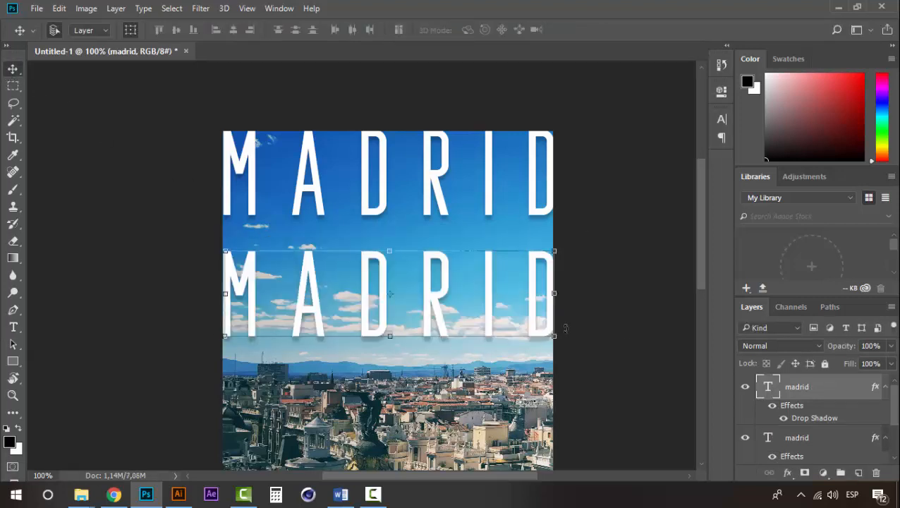
Step: Shrink the copied title to about 11.9 pt, aligned under the first letter of the large title, and apply the transform
left_click_drag(555, 337, 511, 296)
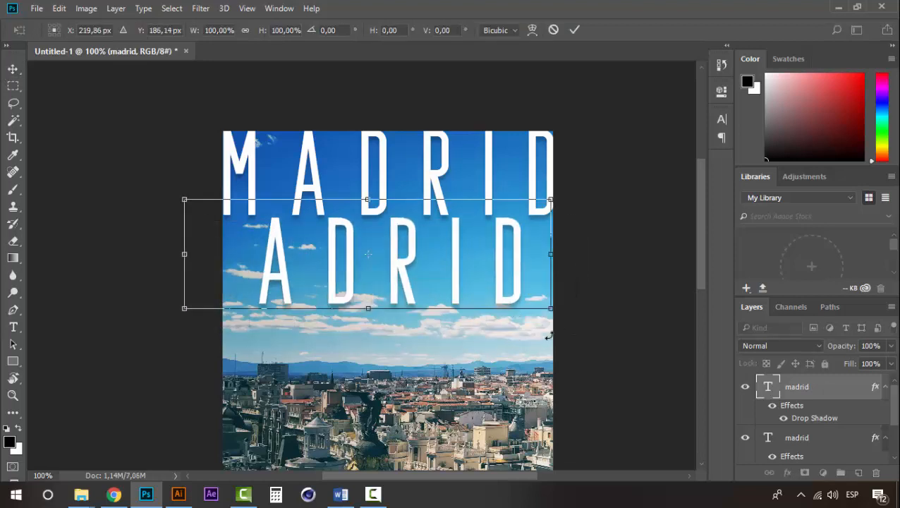
key("ctrl+z")
left_click_drag(577, 331, 313, 243)
key("Return")
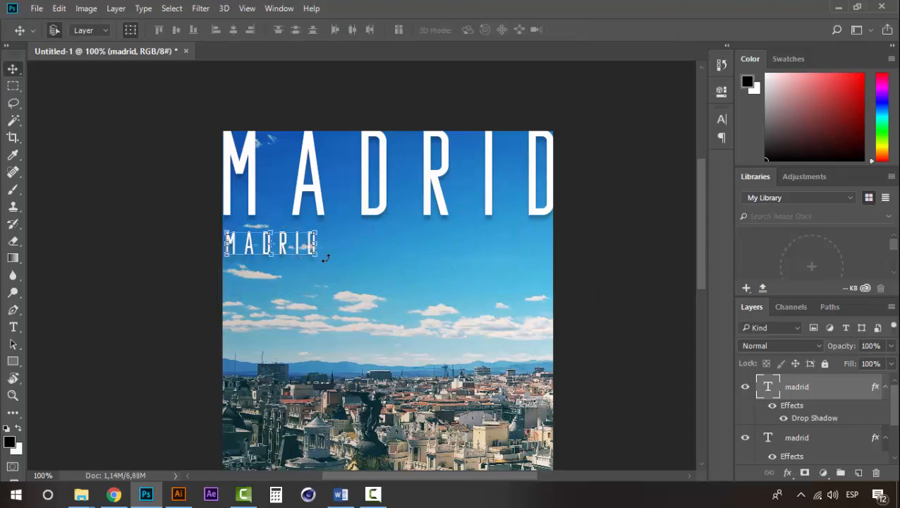
Step: Set the font of the small MADRID copy to Bahnschrift Regular
key("t")
key("v")
key("t")
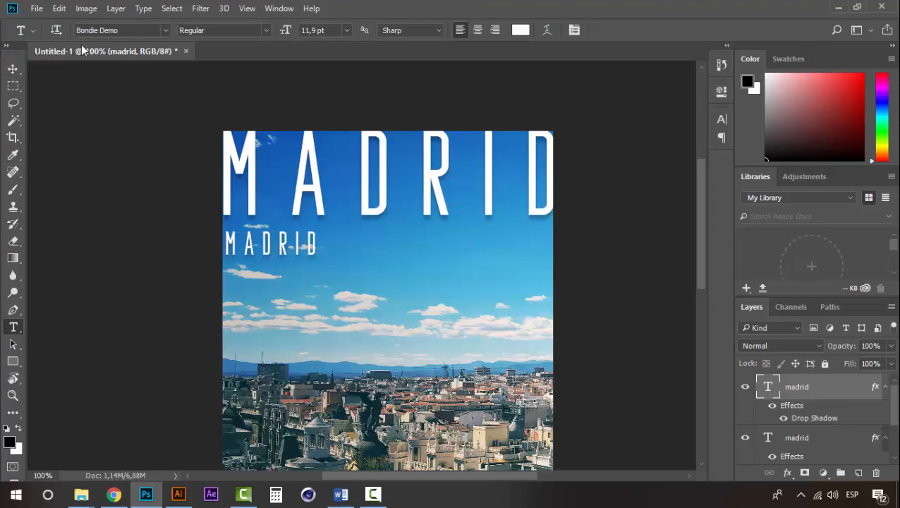
left_click(116, 32)
scroll(116, 33, "down", 1)
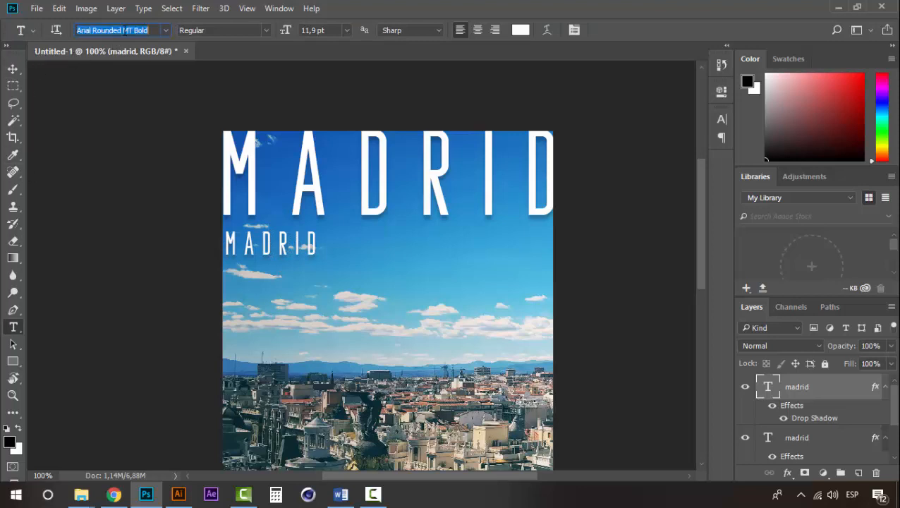
key("Down")
left_click(12, 68)
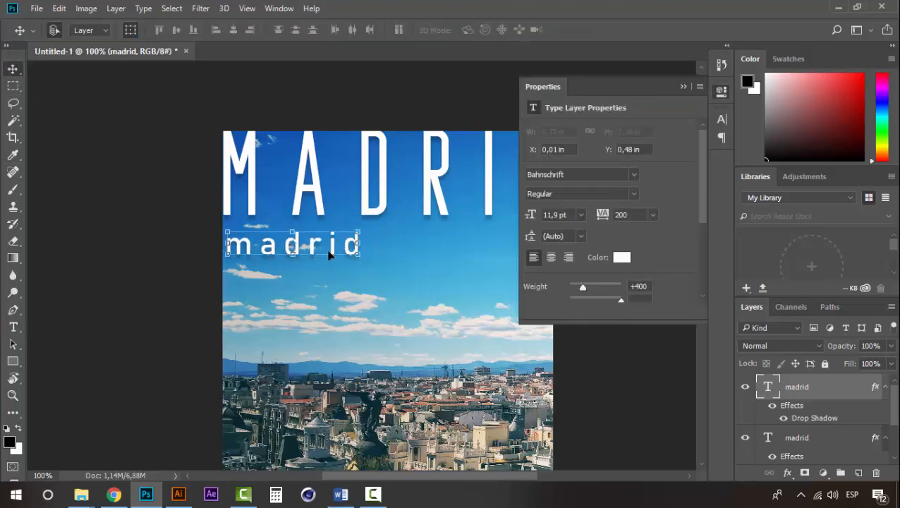
left_click(684, 86)
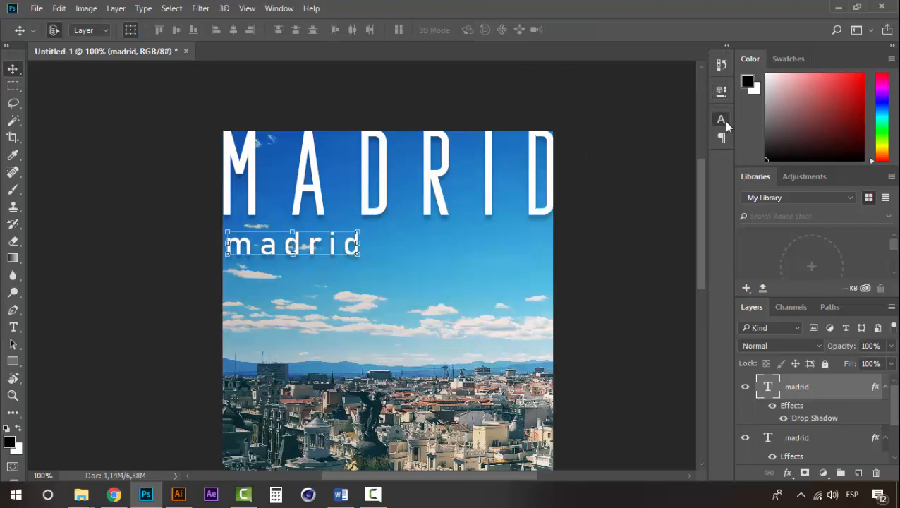
Step: Set the small madrid text to All Caps in its character settings
left_click(721, 120)
left_click(697, 113)
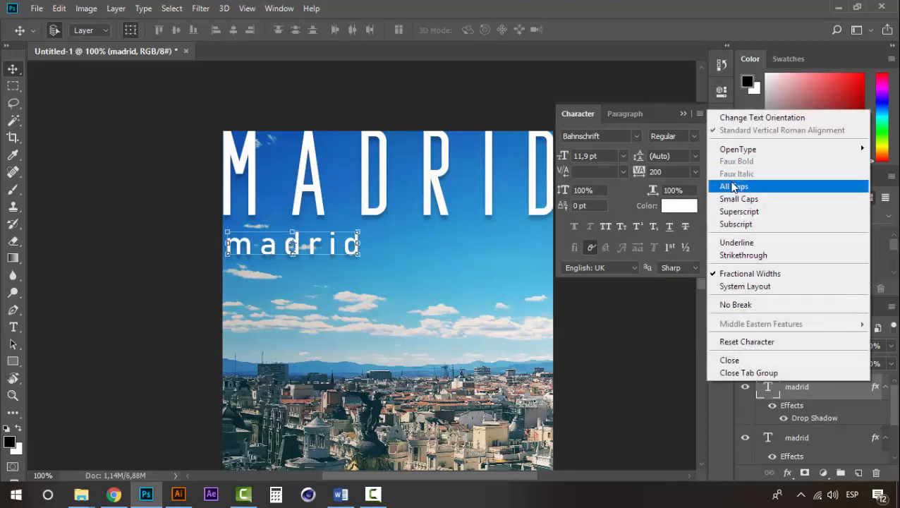
left_click(733, 186)
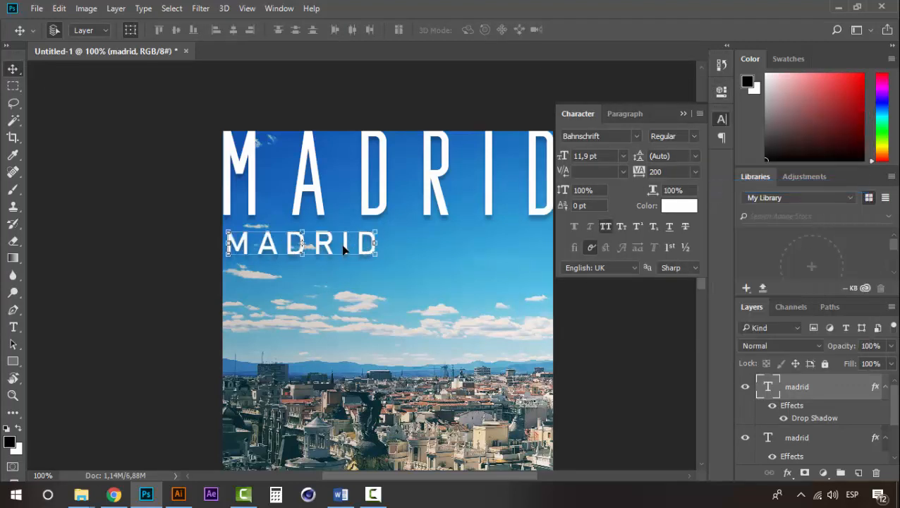
Step: Browse the fonts for the small MADRID text and set it to Berlin Sans FB Regular
key("t")
left_click(125, 30)
key("Down")
key("Down")
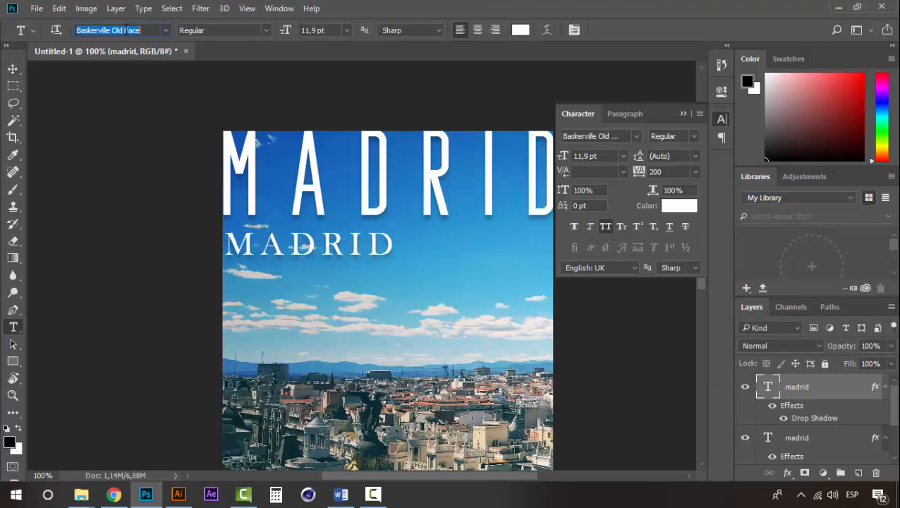
key("Down")
key("Down")
key("Up")
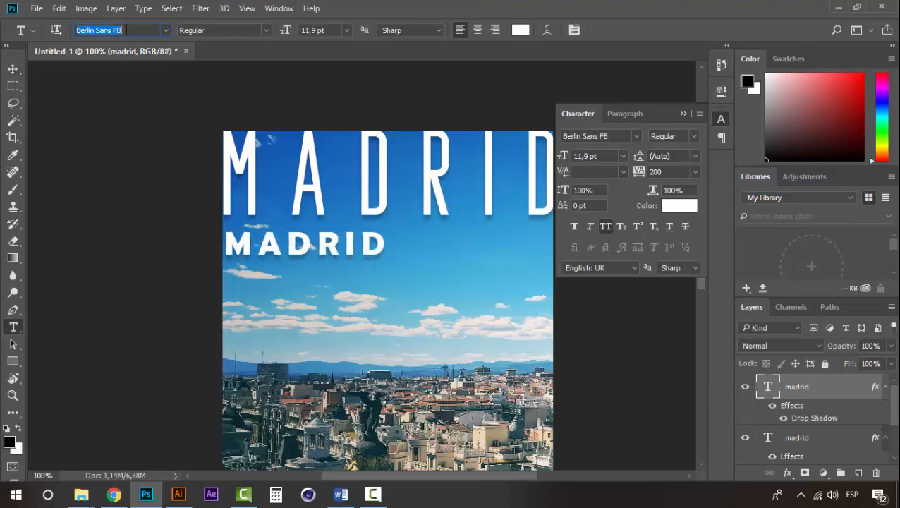
left_click(14, 68)
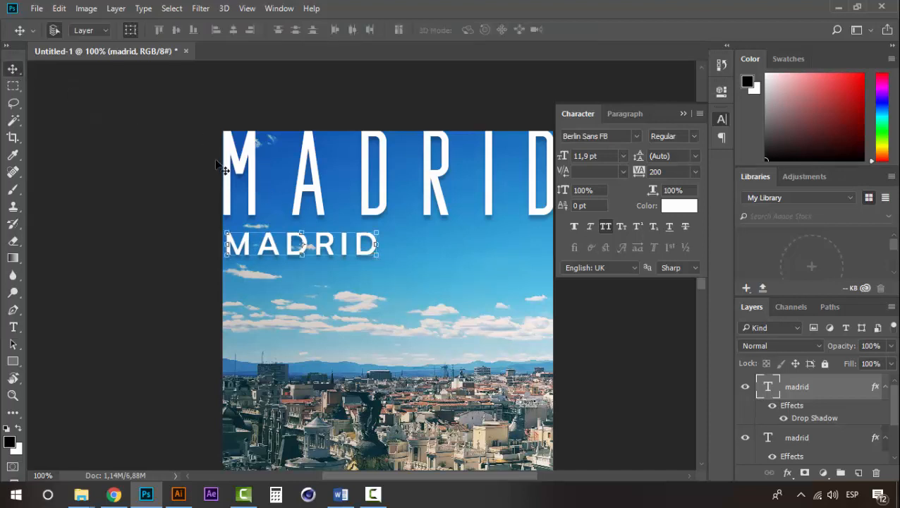
Step: Scale the small MADRID text down to about 8.37 pt and apply the transform
key("t")
left_click(9, 69)
left_click_drag(375, 256, 337, 246)
key("Return")
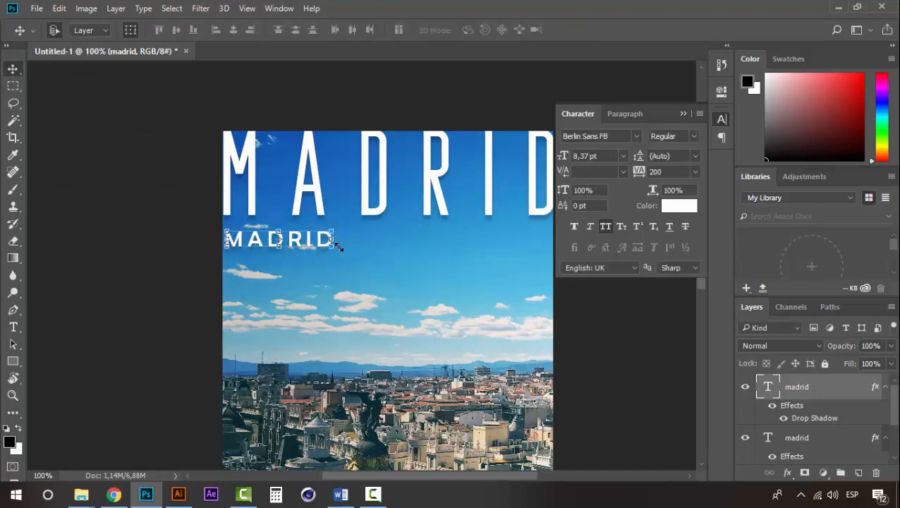
Step: Set the tracking of the small MADRID text to 1000
left_click(694, 171)
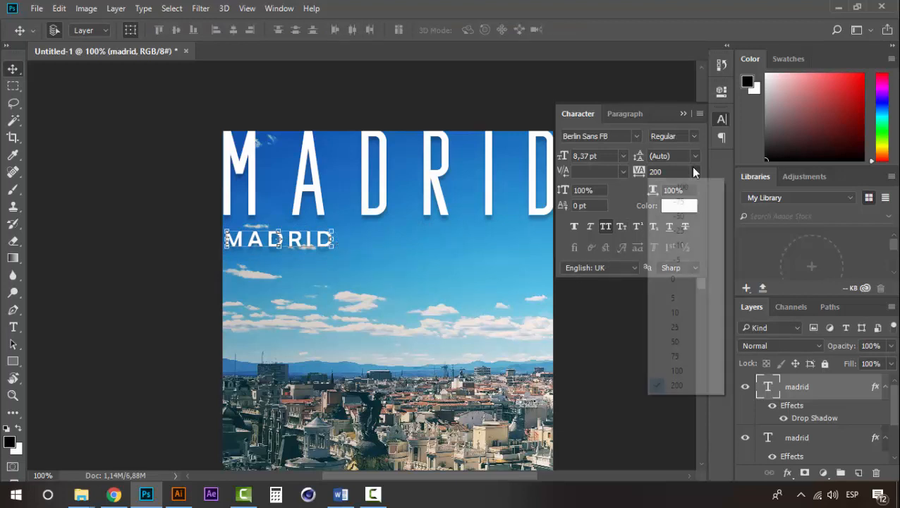
left_click(668, 172)
left_click_drag(668, 172, 589, 172)
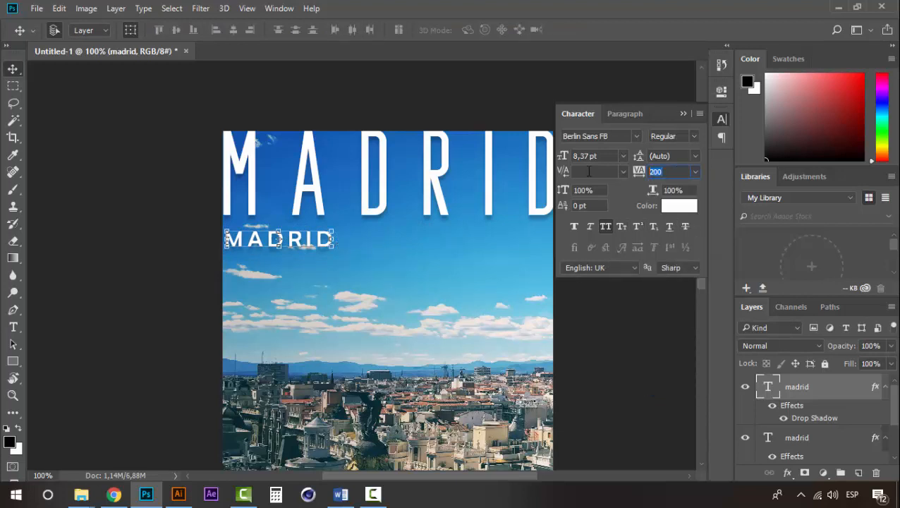
type("1000")
key("Return")
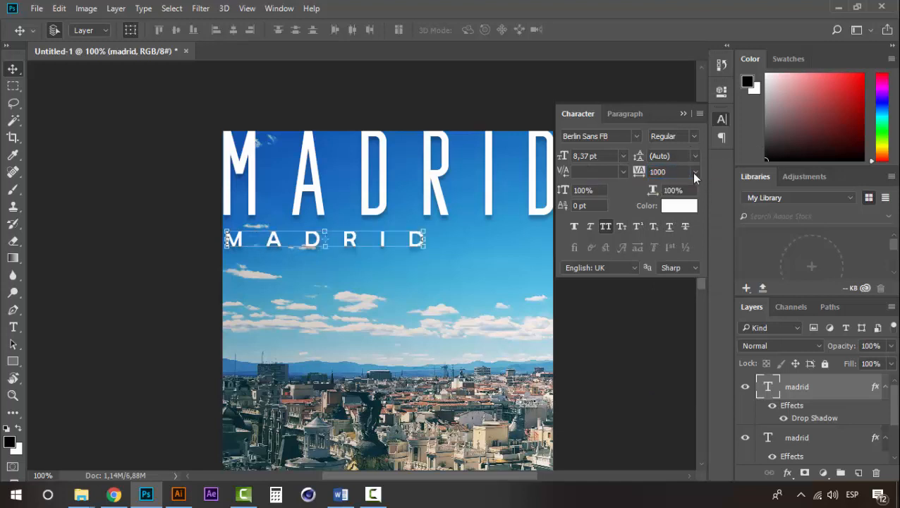
Step: Set the tracking of the small MADRID text to 2000 and close its character settings
left_click_drag(678, 171, 537, 169)
type("2000")
key("Return")
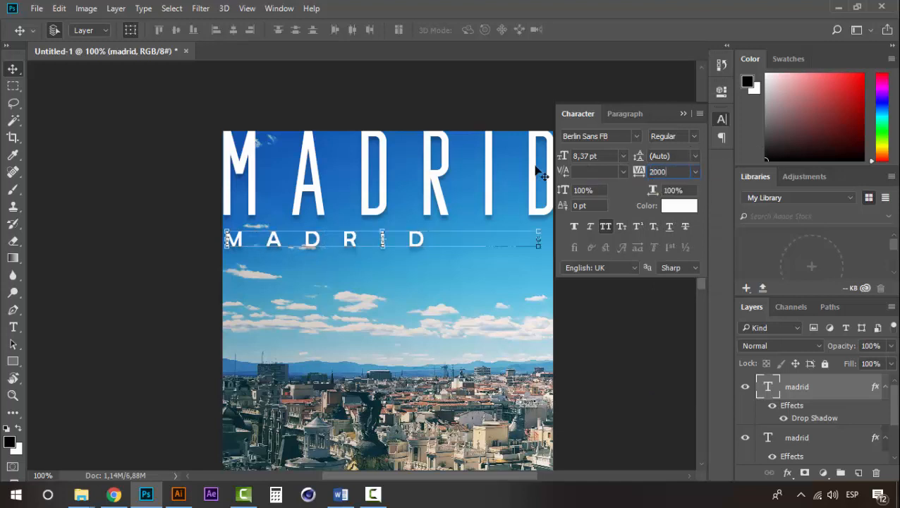
left_click(677, 111)
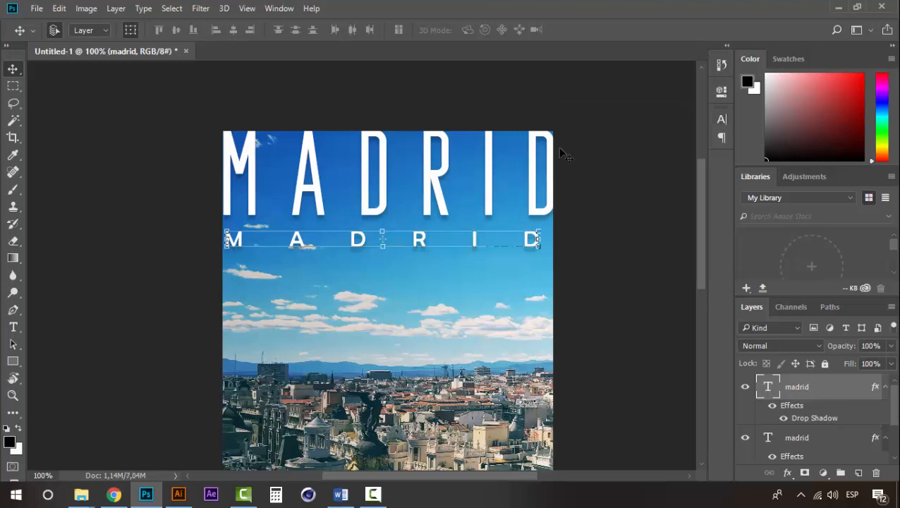
Step: Scale the small MADRID text to about 104.5% and align it to span the full canvas width
left_click(543, 235)
left_click_drag(579, 229, 598, 222)
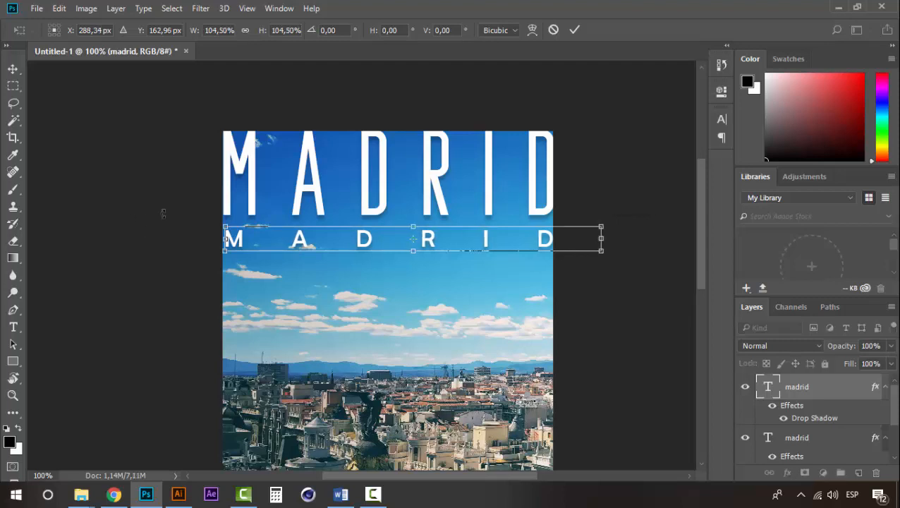
key("Return")
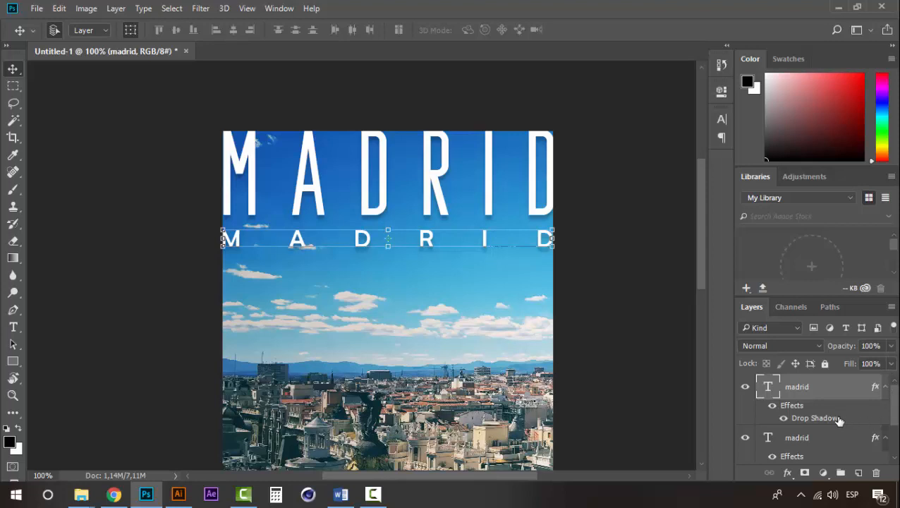
Step: Remove the drop shadow from the small MADRID text and set the layer's opacity to 20%
left_click_drag(815, 423, 875, 471)
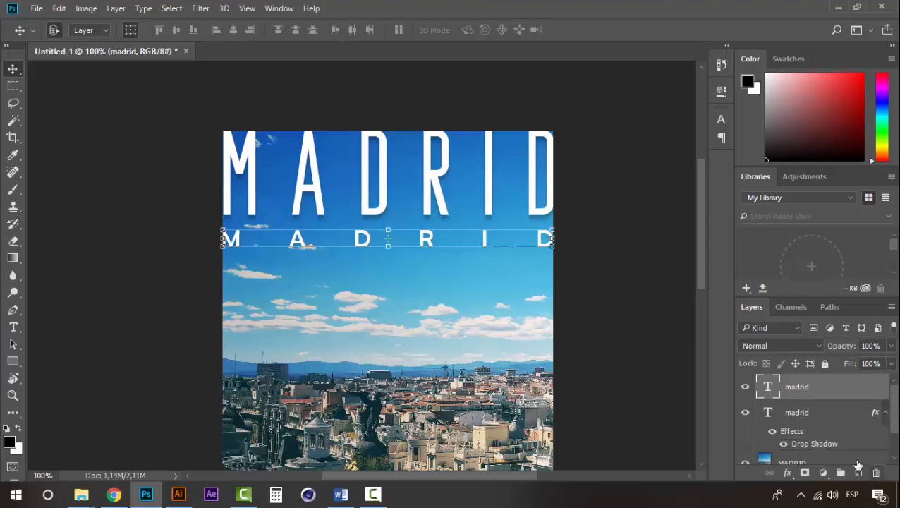
left_click(890, 346)
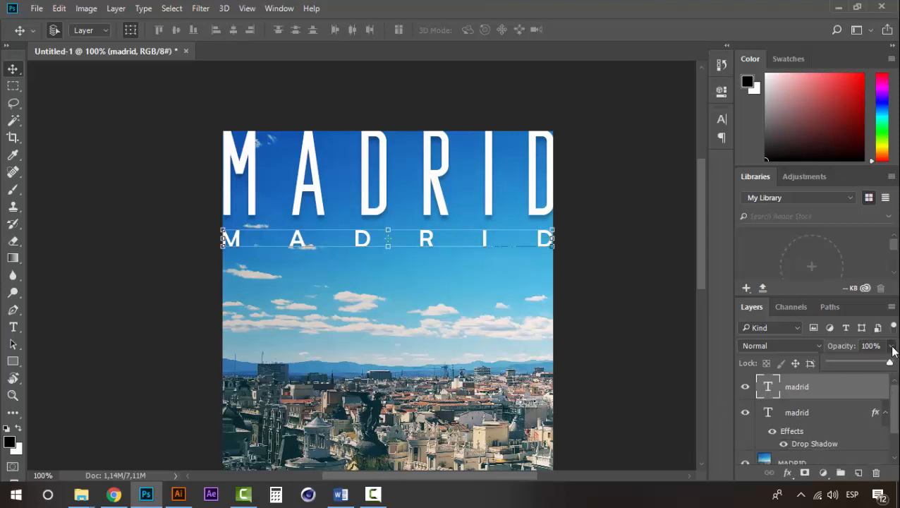
left_click(872, 346)
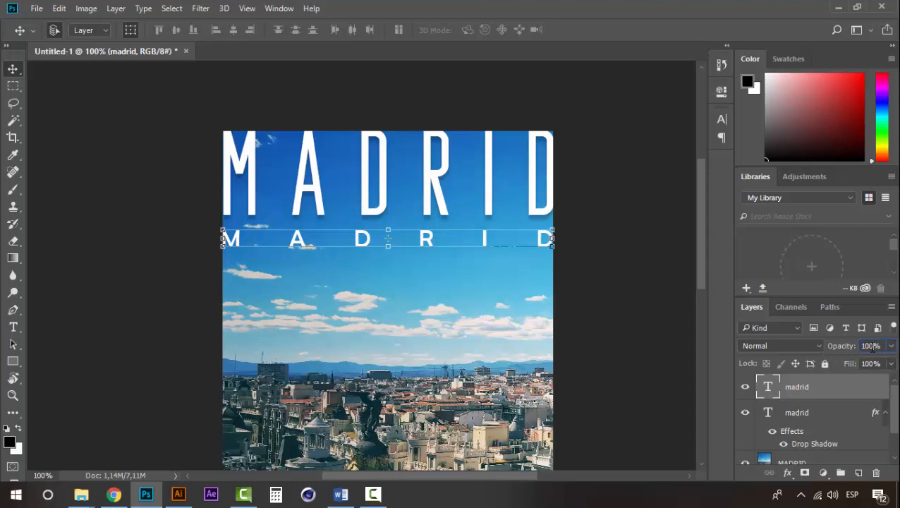
double_click(872, 346)
type("50")
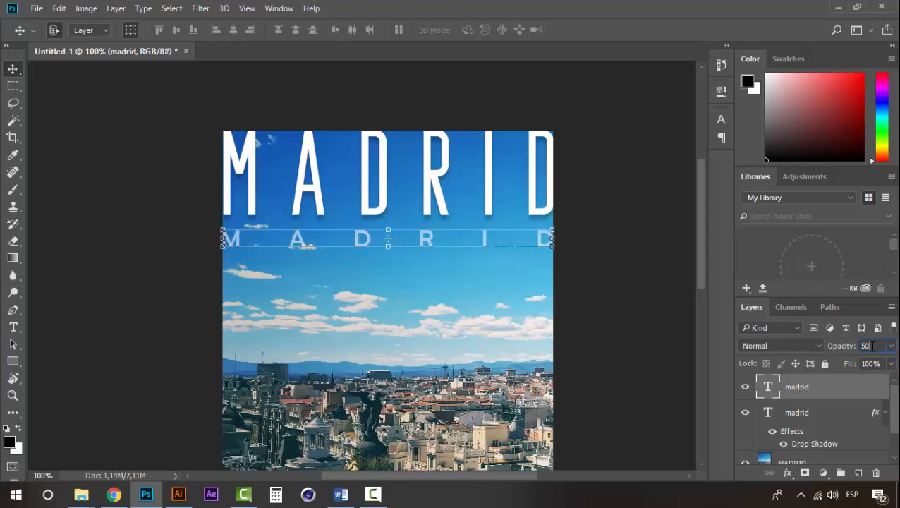
key("Return")
type("20")
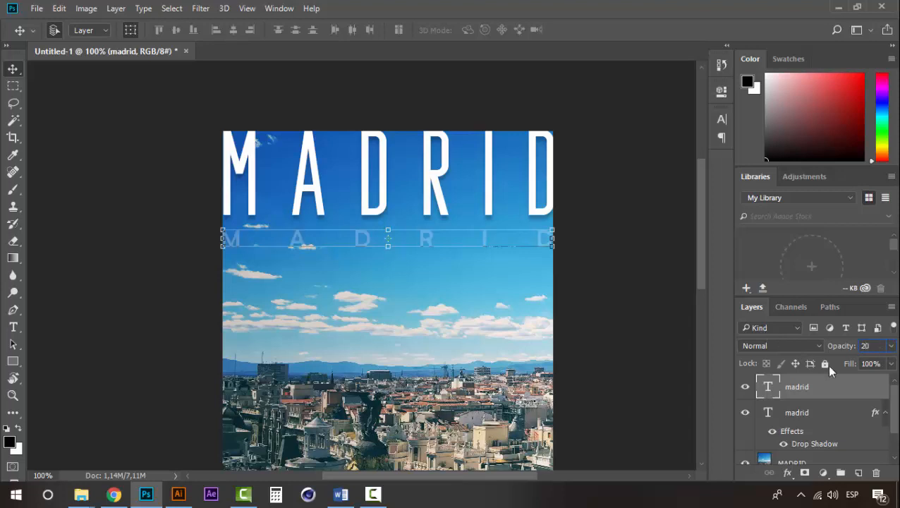
left_click(95, 143)
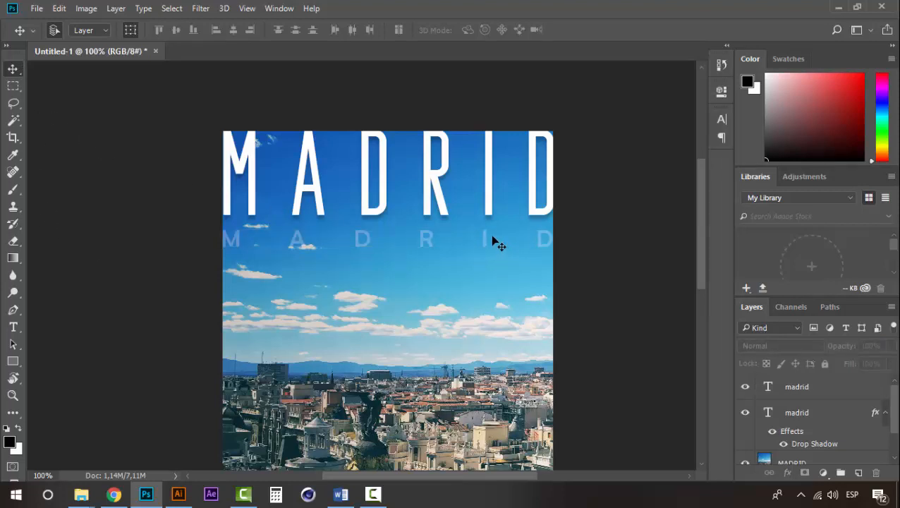
Step: Check the whole Madrid screen composition with its title, faded subtitle and photo at a reduced zoom
left_click(487, 241)
left_click(663, 258)
key("z")
left_click(373, 293, "alt")
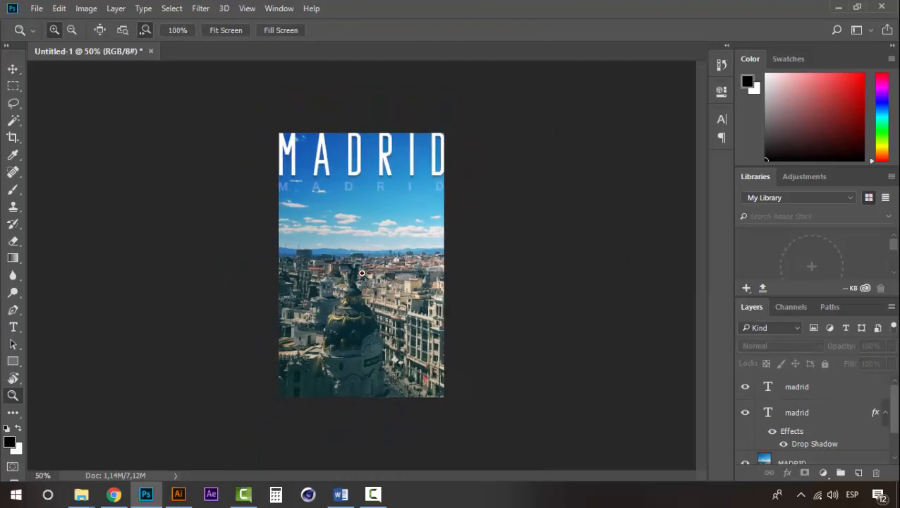
left_click(14, 68)
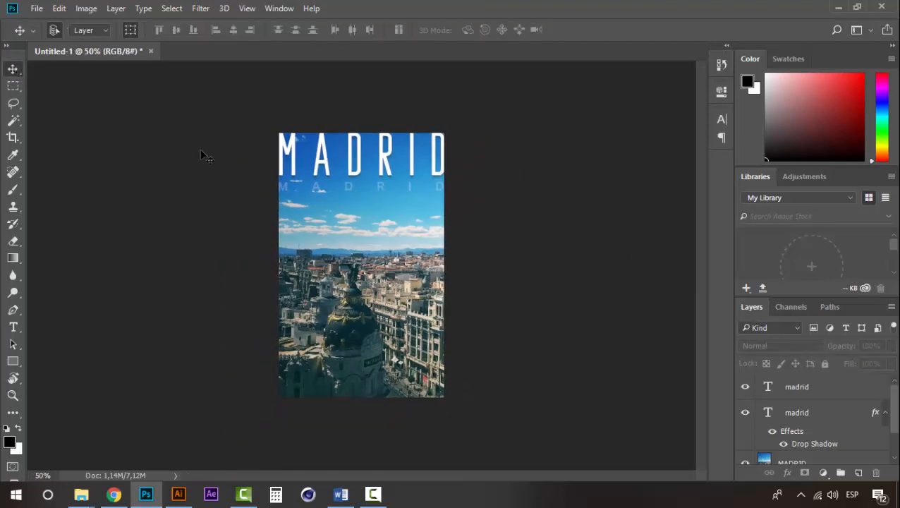
left_click(366, 273)
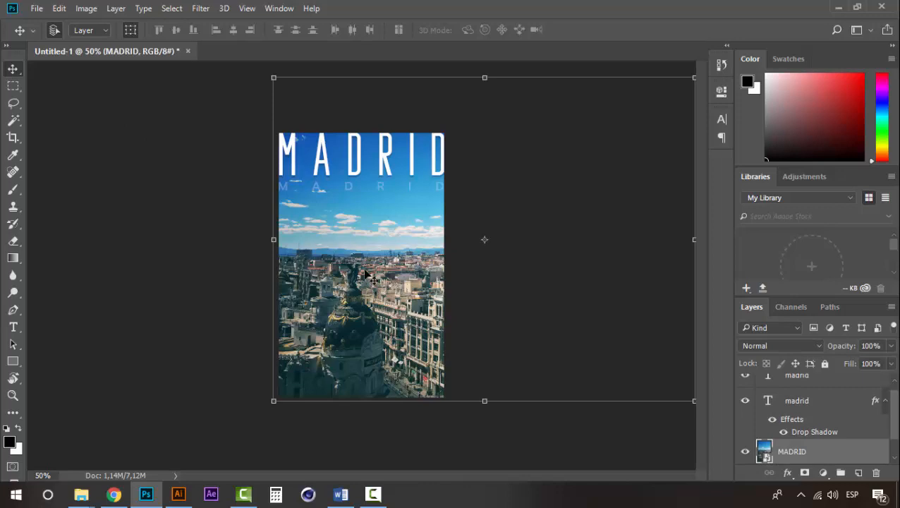
left_click(345, 244, "shift")
key("z")
left_click(352, 254)
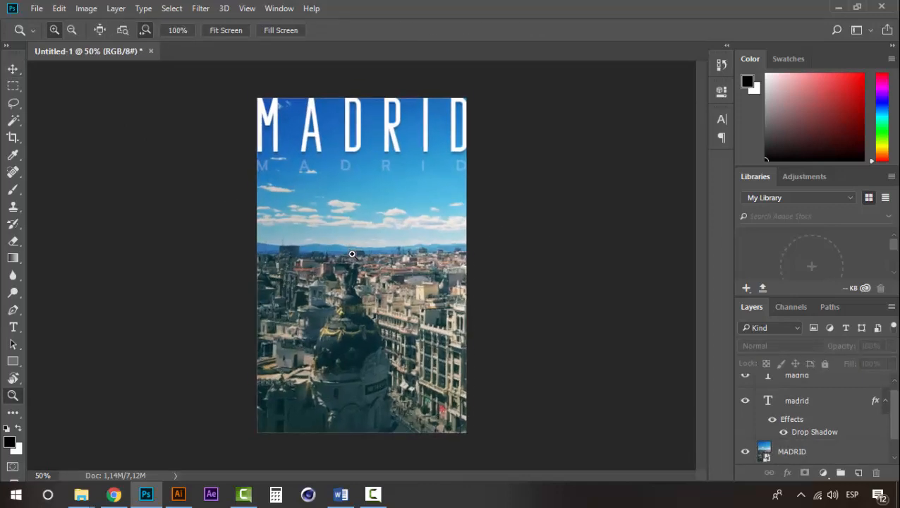
left_click(351, 238, "alt")
key("v")
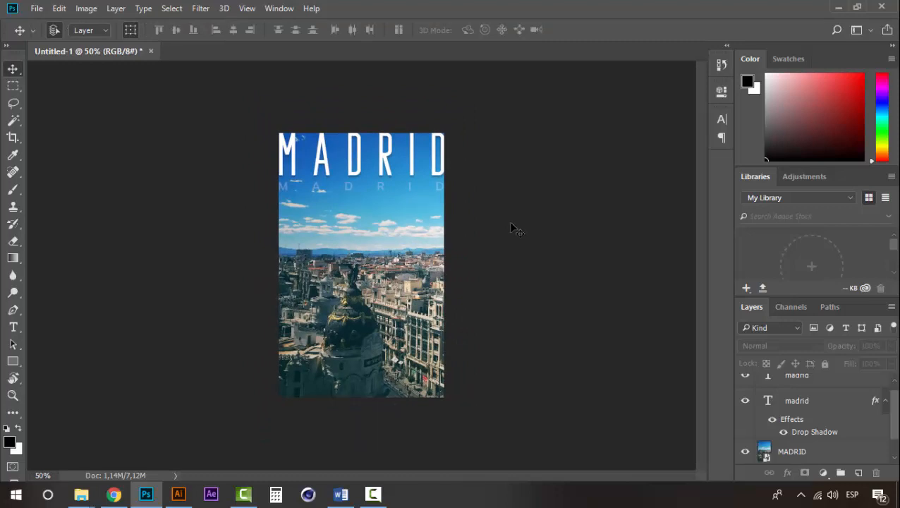
Step: Enlarge the MADRID photo to about 8.79% and shift it horizontally so the domed building sits near the canvas centre
left_click(389, 273)
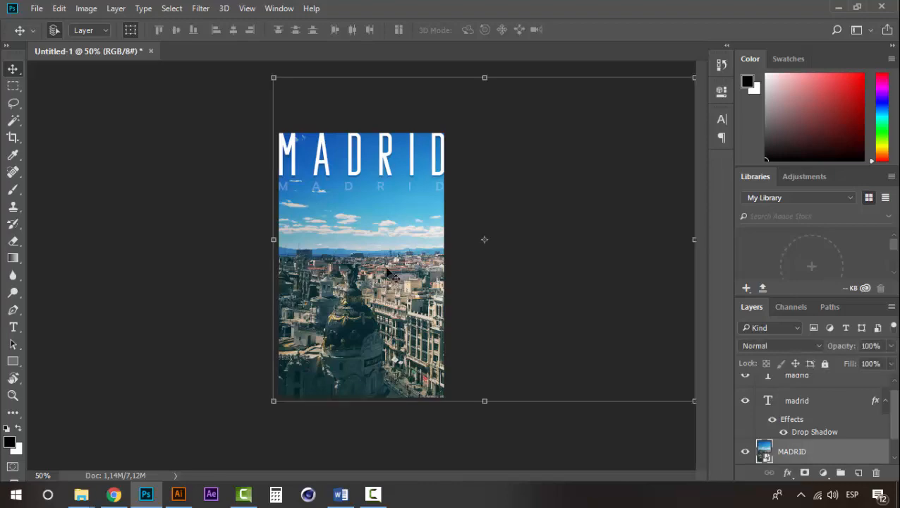
left_click_drag(268, 72, 198, 60)
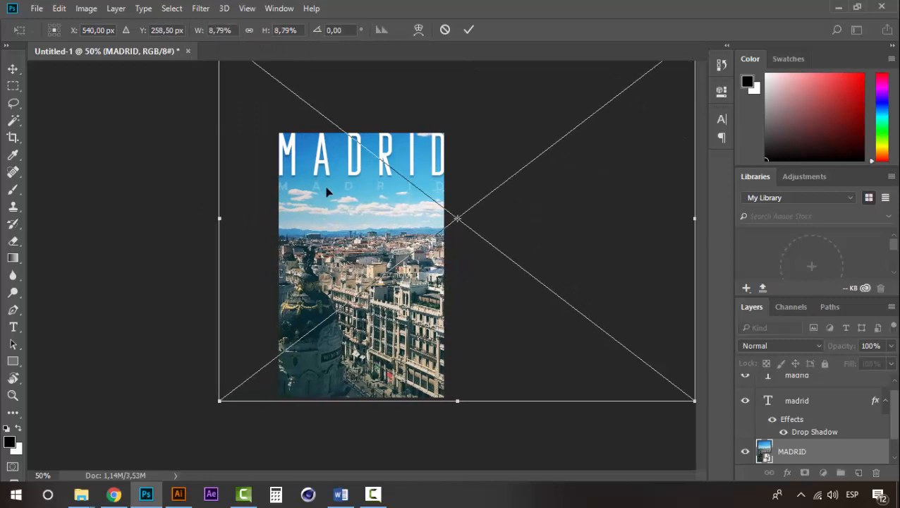
left_click_drag(325, 192, 363, 195)
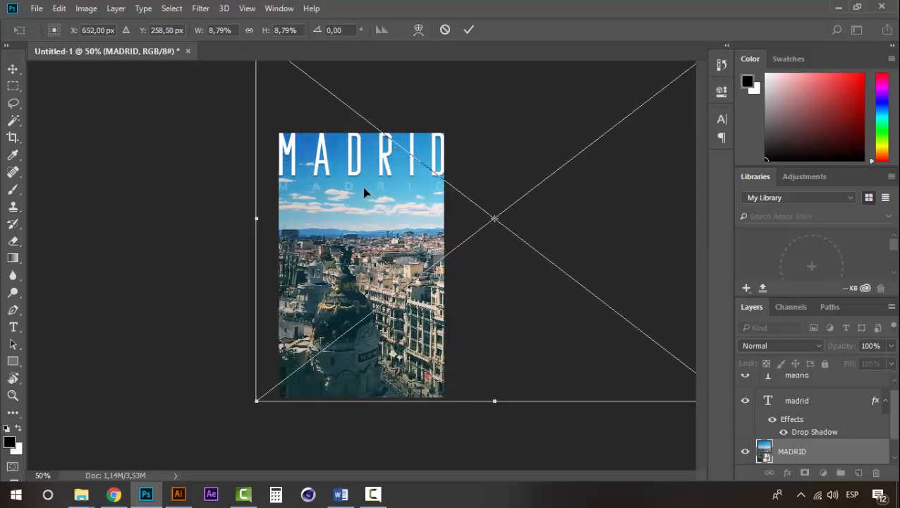
key("Return")
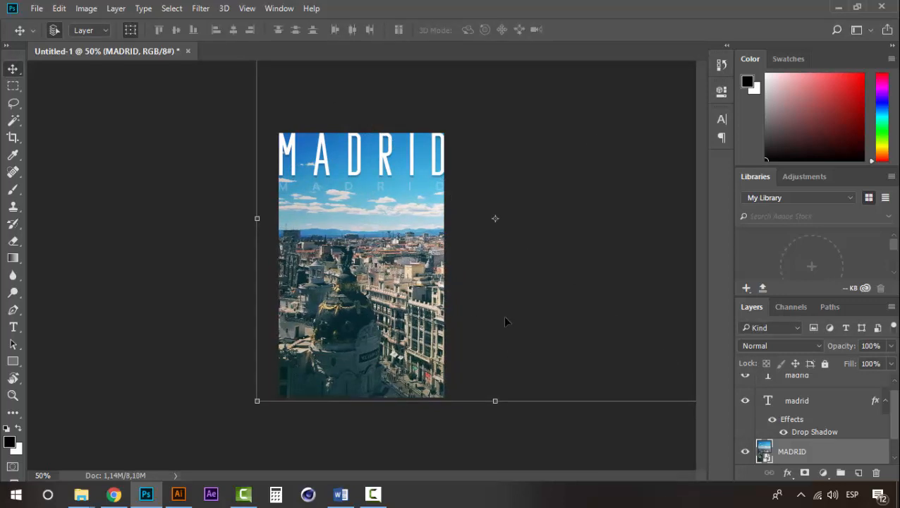
left_click(139, 227)
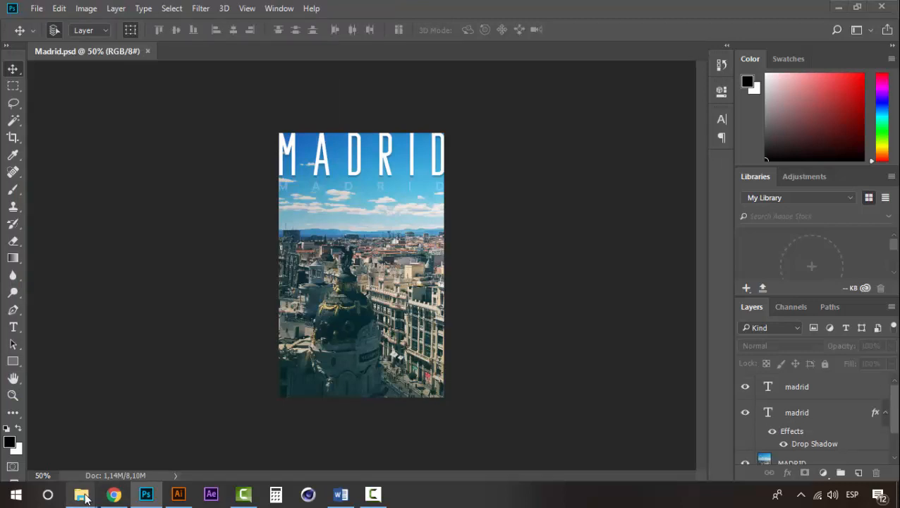
Step: Place the FLORENCE image from the Nueva carpeta folder into the Madrid.psd document
mouse_move(82, 495)
left_click(157, 441)
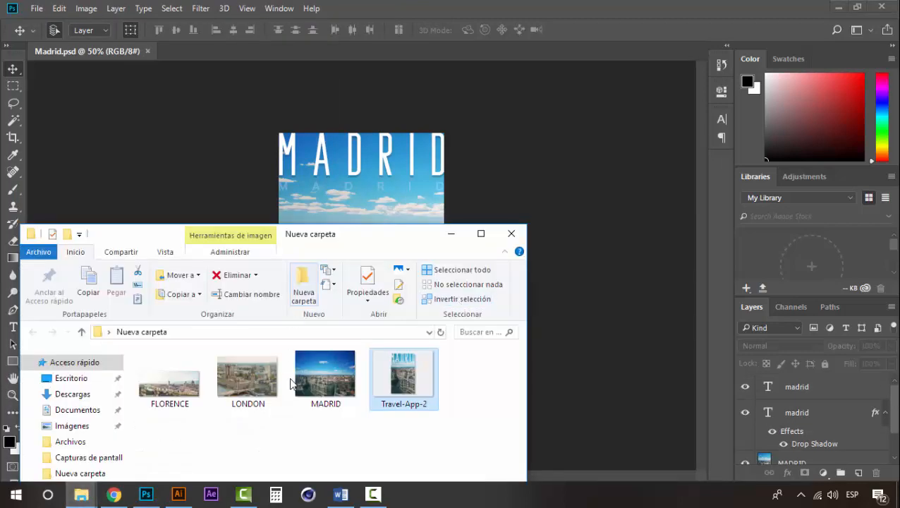
left_click(180, 388)
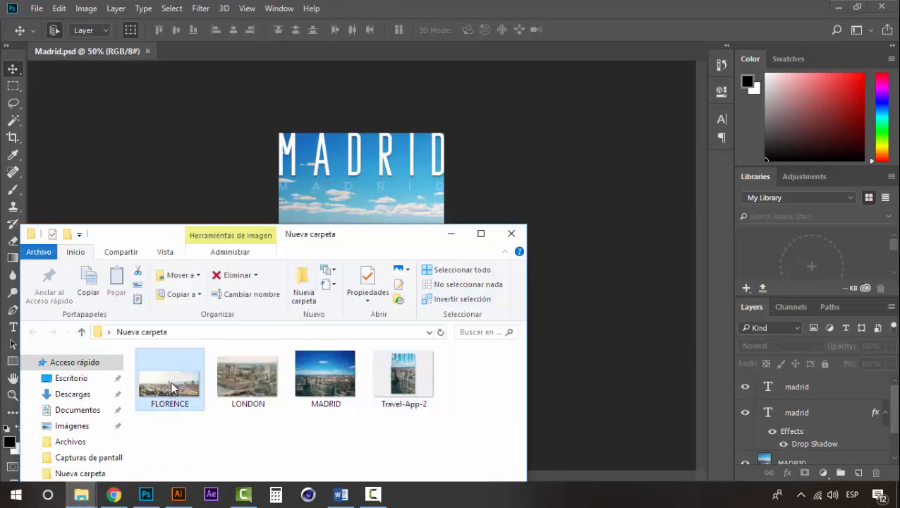
left_click_drag(173, 388, 345, 196)
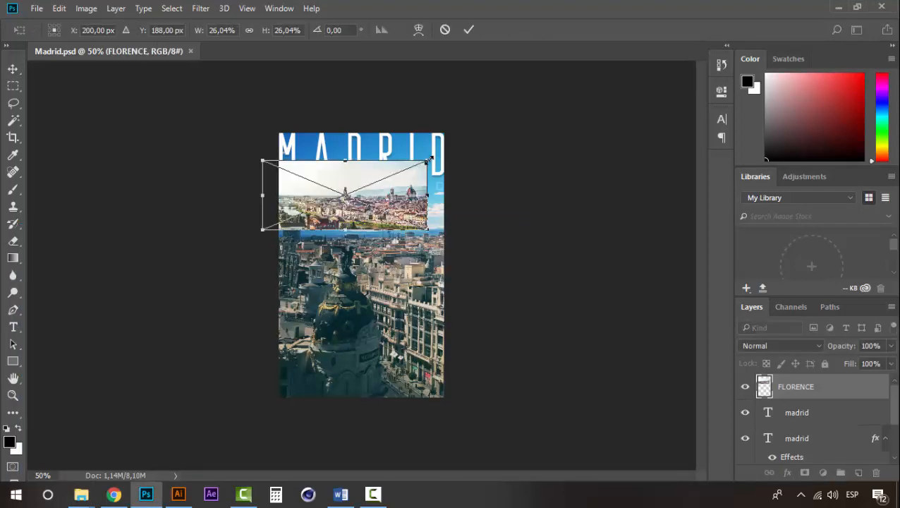
Step: Scale the placed FLORENCE photo to about 119% and position it so the cathedral fills the canvas, applying the transform
left_click_drag(427, 161, 687, 65)
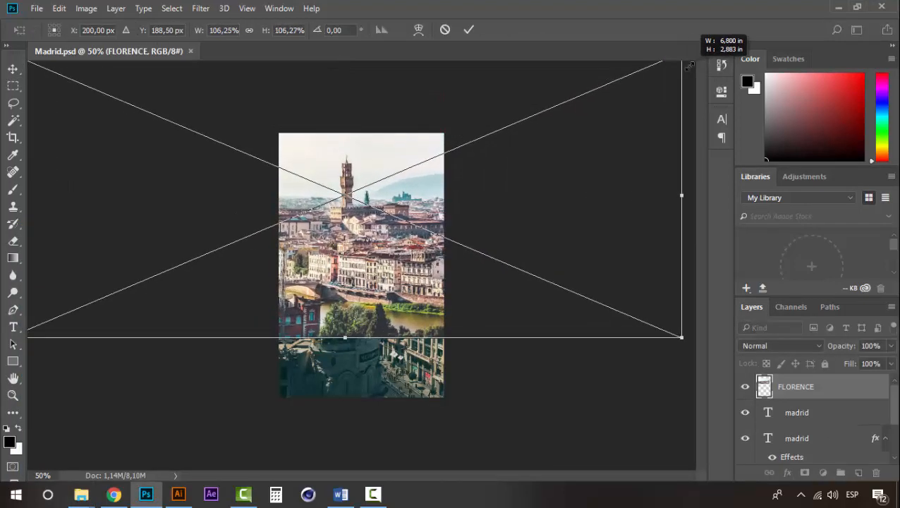
left_click_drag(405, 262, 181, 320)
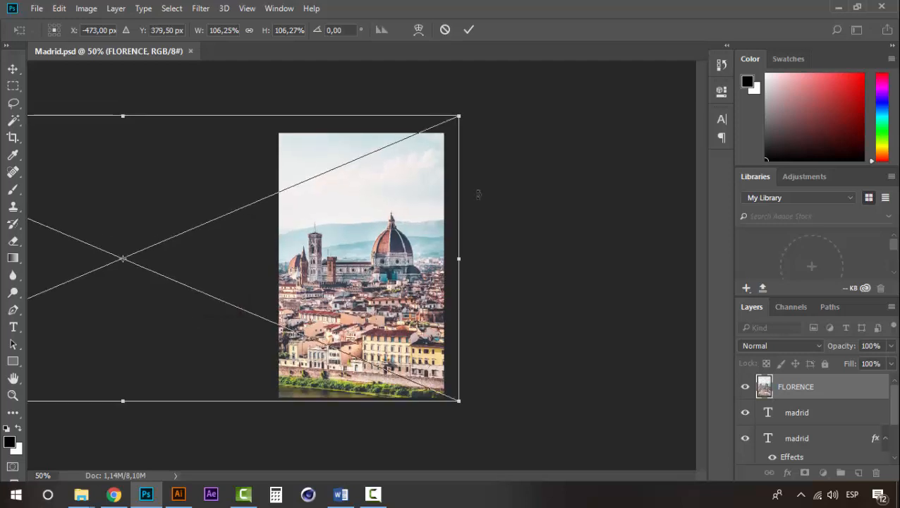
left_click_drag(458, 116, 498, 98)
left_click_drag(421, 236, 392, 244)
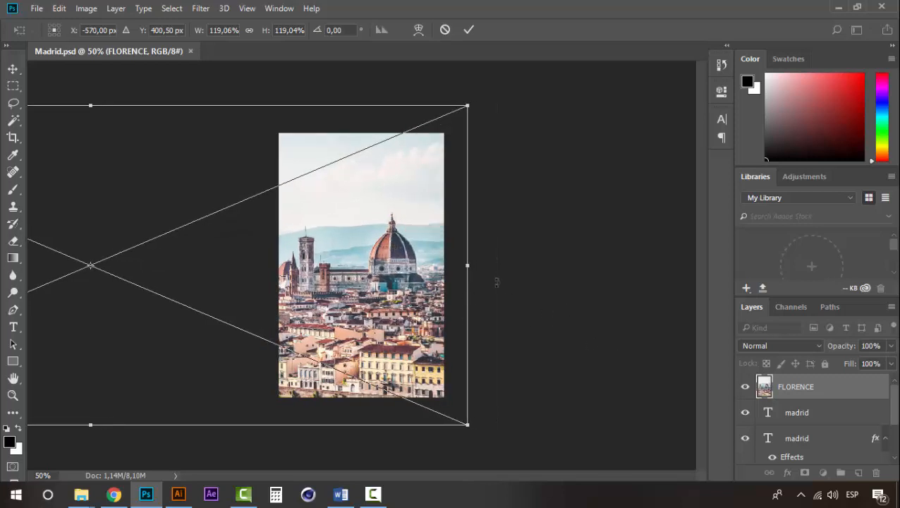
key("Return")
Step: Move the FLORENCE layer below the madrid text layers and delete the MADRID photo layer
left_click_drag(814, 390, 814, 417)
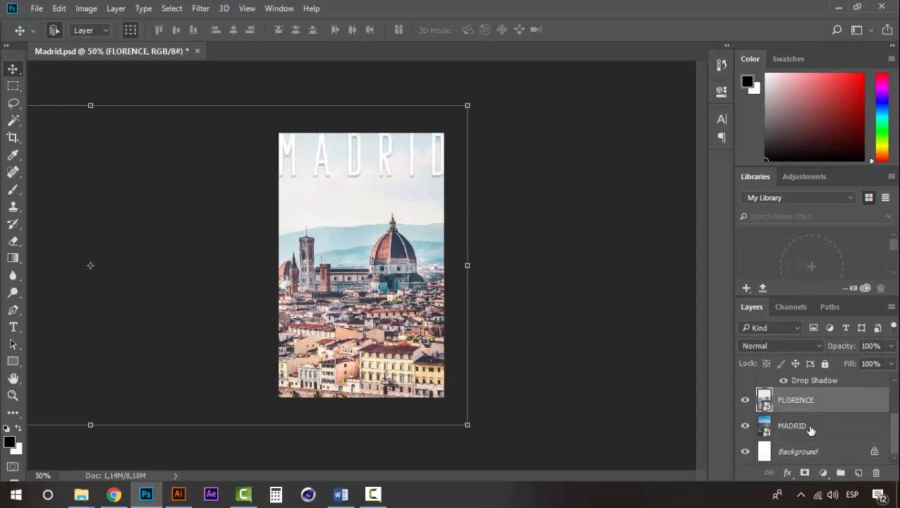
left_click(810, 429)
key("Delete")
Step: Reposition the FLORENCE photo slightly and scale it down to about 116.2%, keeping the cathedral dome in view
left_click_drag(370, 292, 371, 293)
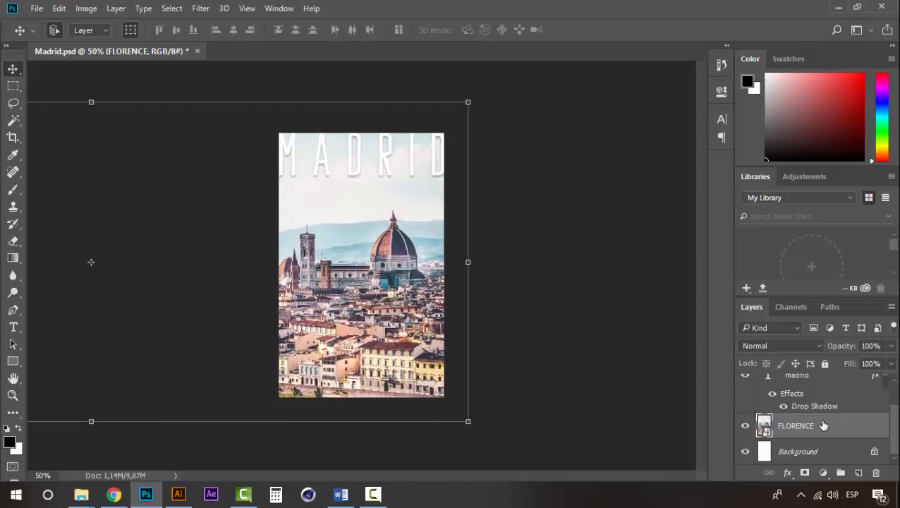
left_click(353, 163)
left_click(479, 189)
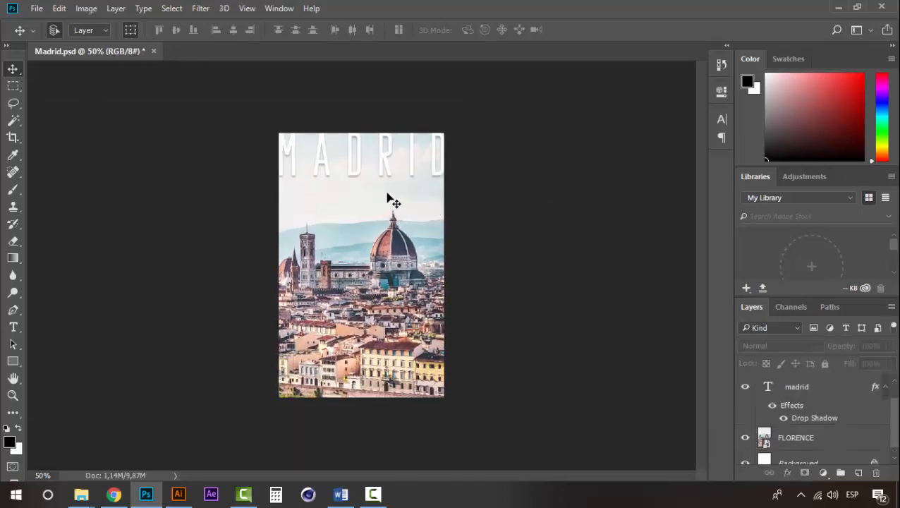
key("z")
left_click(363, 192)
key("t")
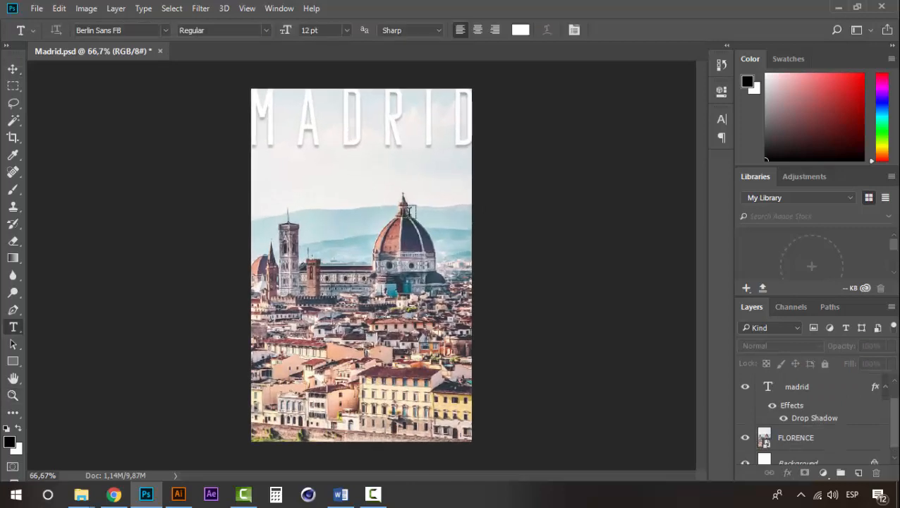
key("v")
left_click_drag(460, 286, 407, 312)
key("z")
left_click(416, 321, "alt")
left_click(416, 320, "alt")
key("v")
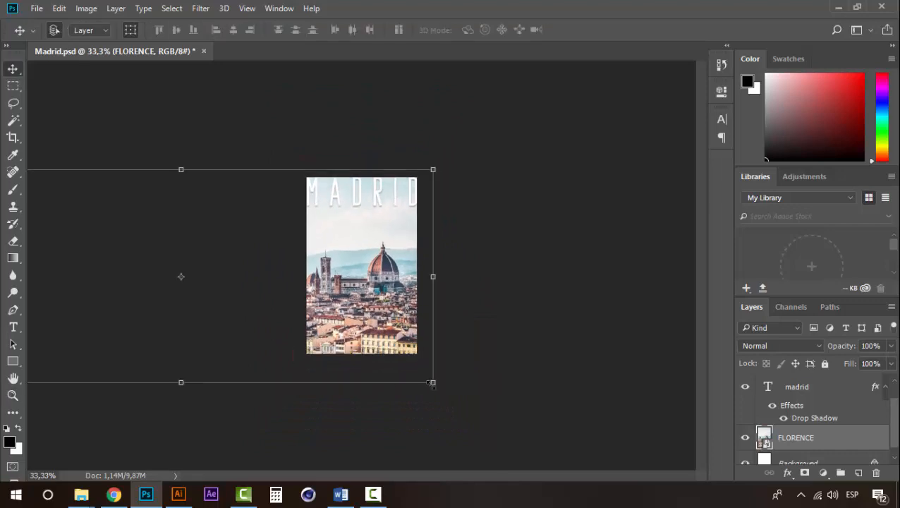
left_click_drag(432, 382, 421, 377)
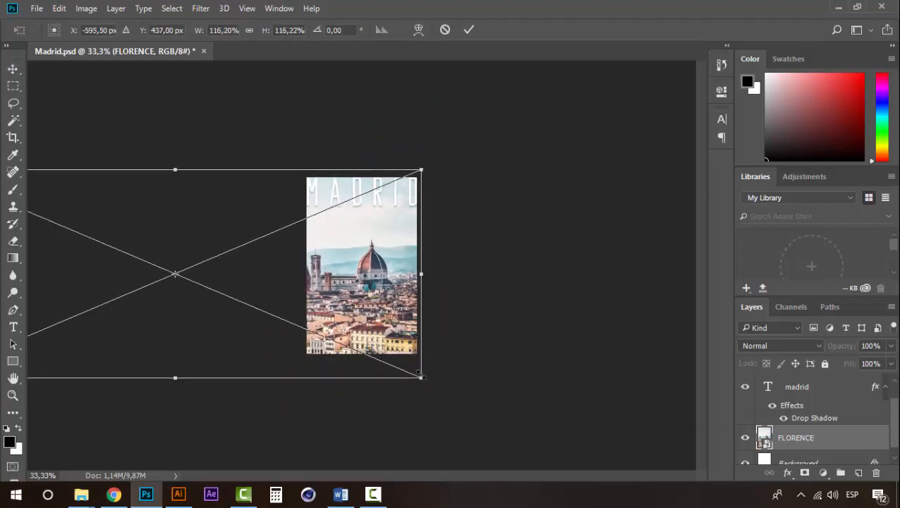
key("Return")
Step: Replace the large MADRID title text with FLORENCE
key("z")
left_click(375, 238)
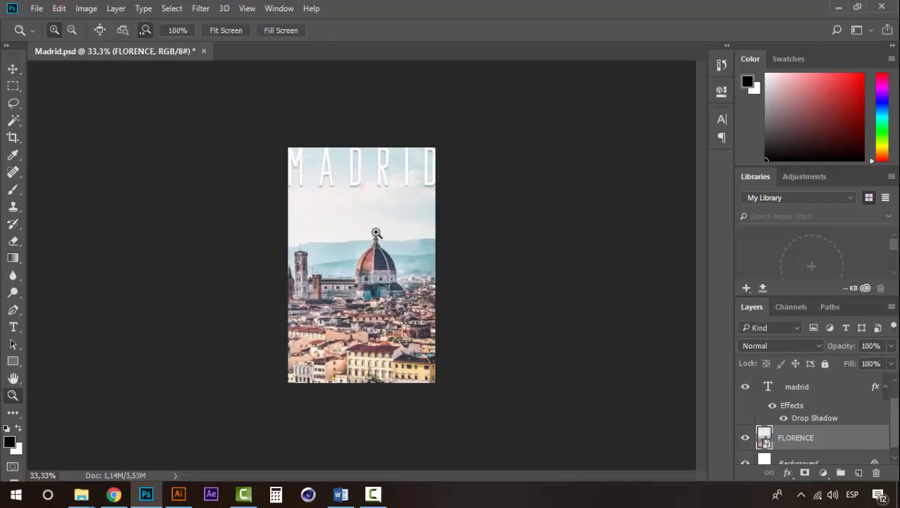
left_click(375, 237)
key("t")
double_click(398, 129)
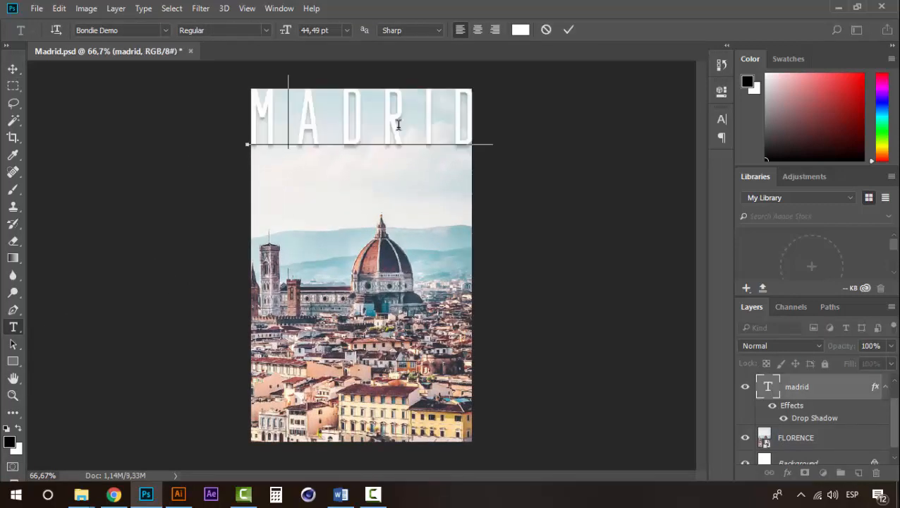
key("BackSpace")
type("FLORENCE")
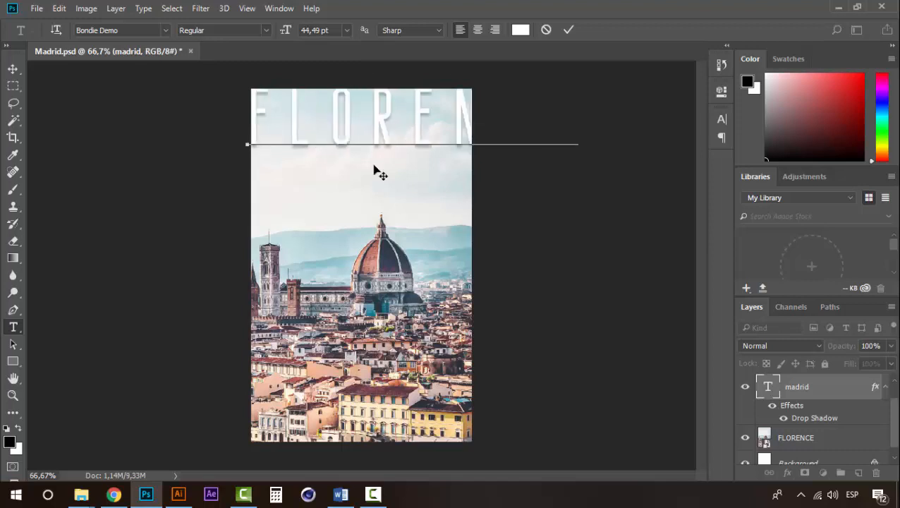
left_click(13, 68)
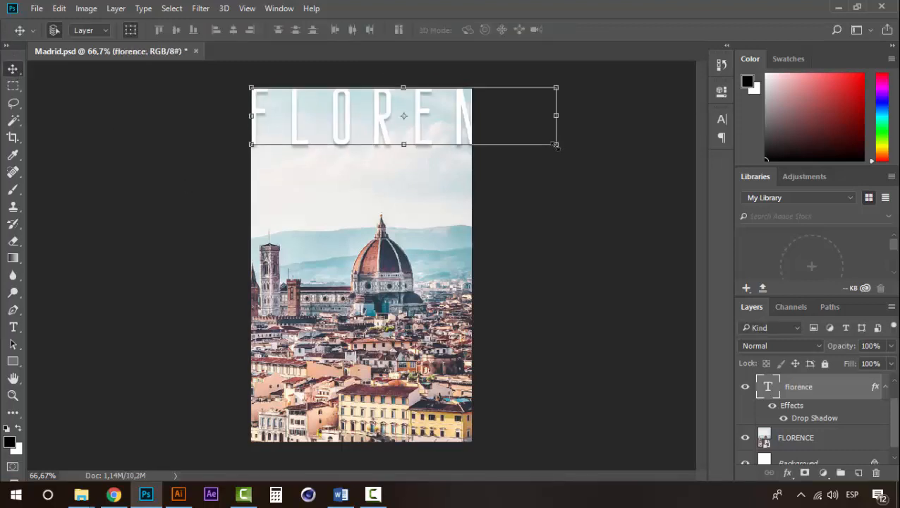
Step: Scale the FLORENCE title down to about 72% and align it across the canvas's upper edge, stretching it slightly in height before applying
left_click_drag(556, 143, 485, 129)
mouse_move(436, 111)
left_mouse_down()
mouse_move(432, 123)
mouse_move(433, 109)
left_mouse_up()
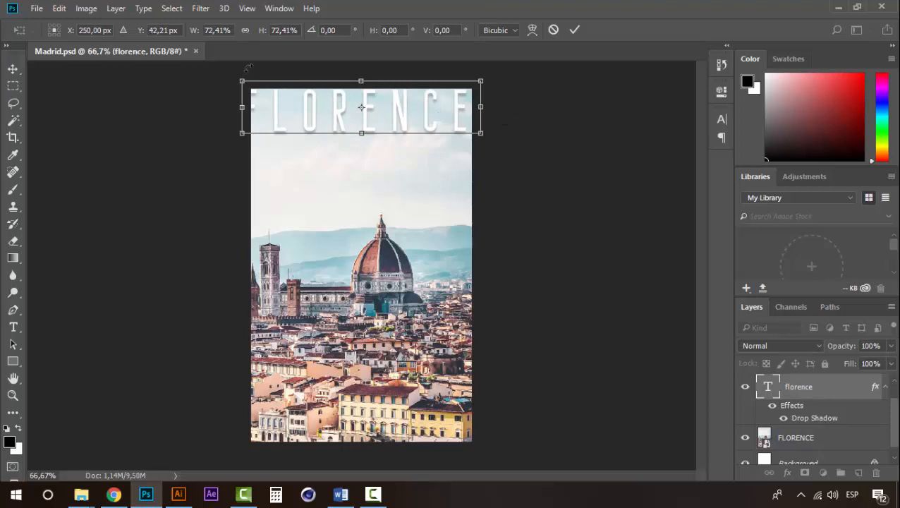
key("Right")
key("Right")
key("Right")
key("Right")
key("Right")
key("Right")
key("Right")
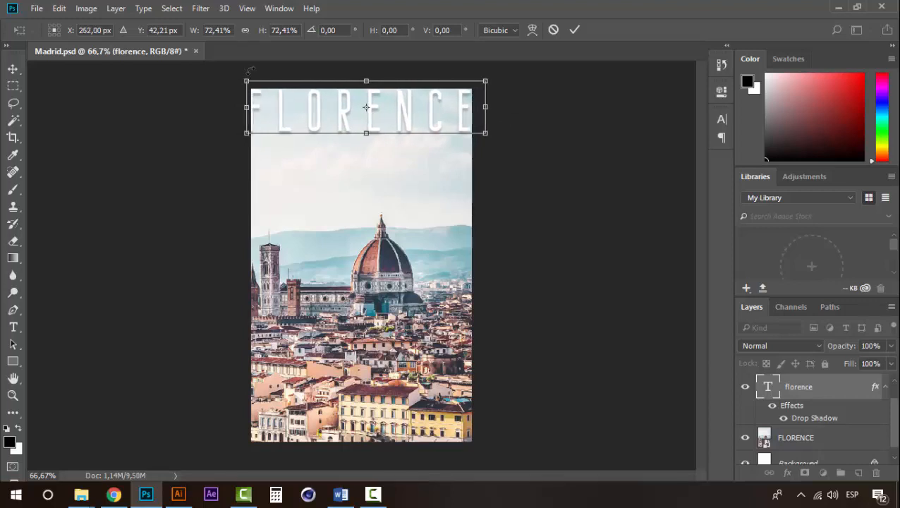
key("Right")
key("Right")
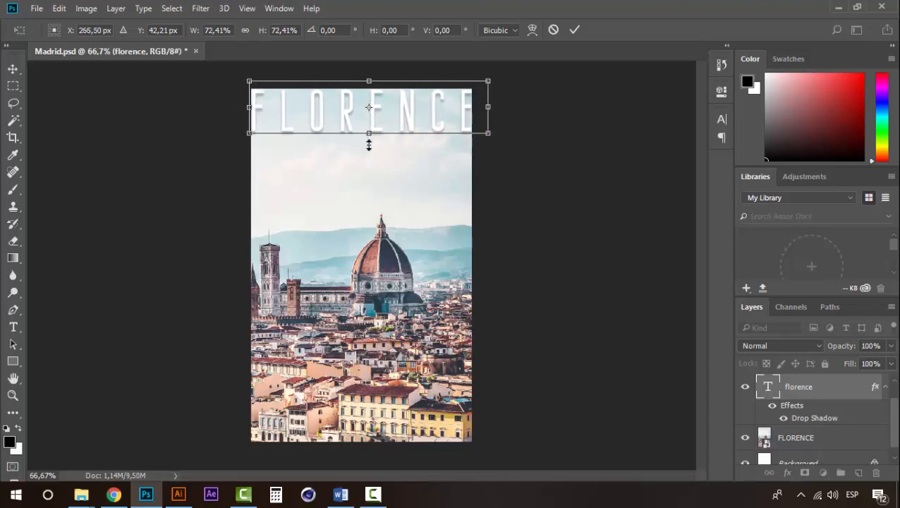
left_click_drag(368, 144, 368, 146)
key("Return")
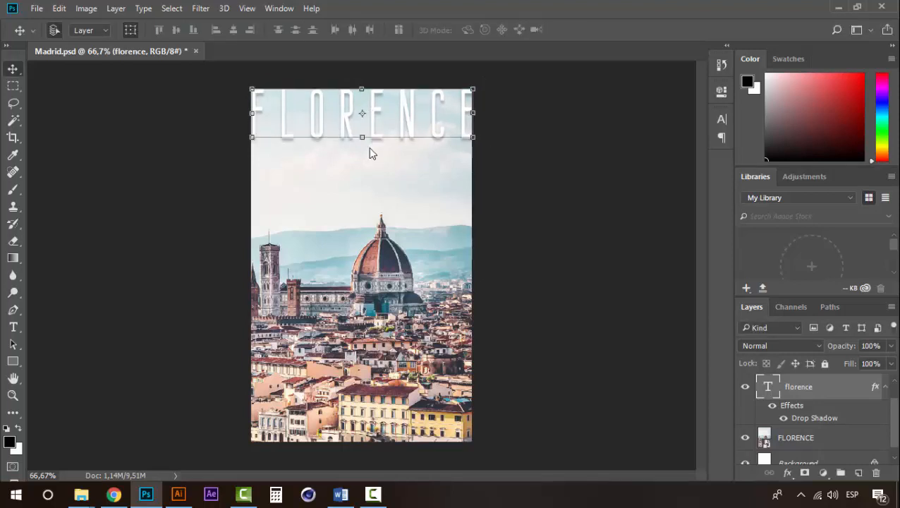
Step: Replace the faint small madrid text beneath the title with FLORENCE
left_click(450, 155)
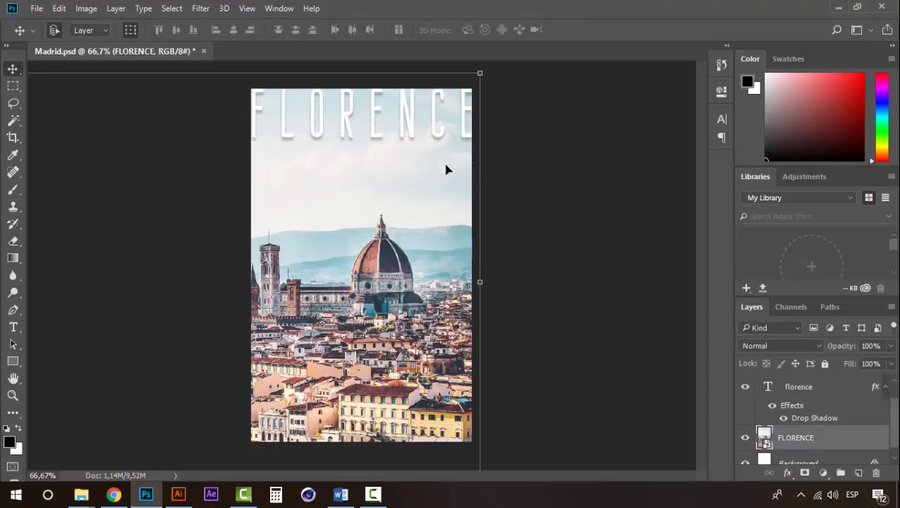
left_click(422, 162)
key("t")
double_click(425, 157)
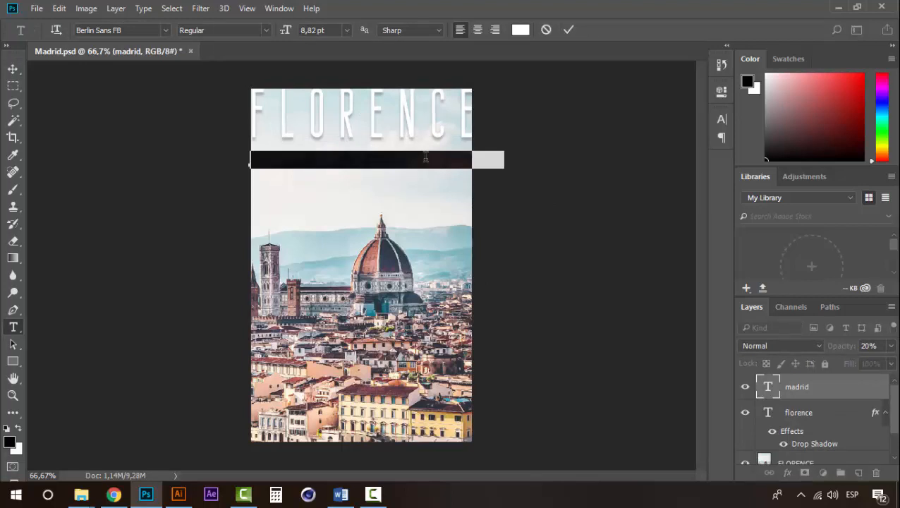
key("BackSpace")
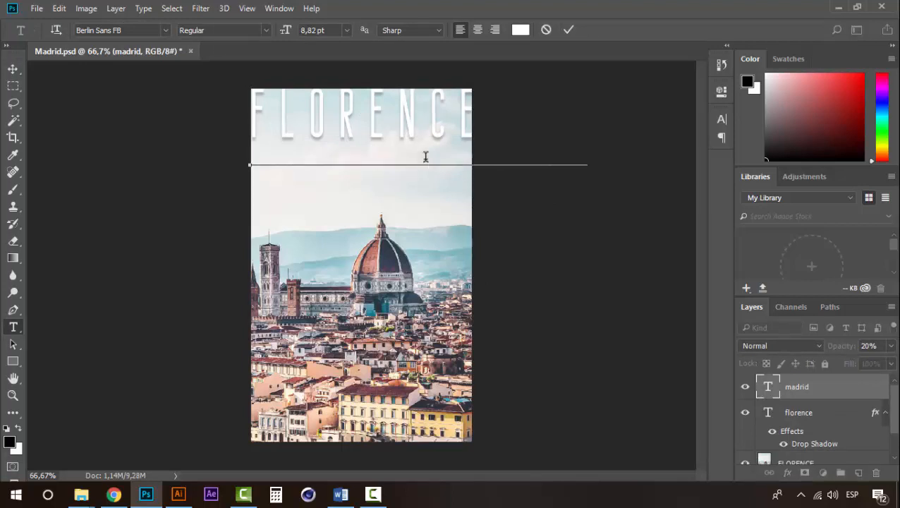
left_click(12, 68)
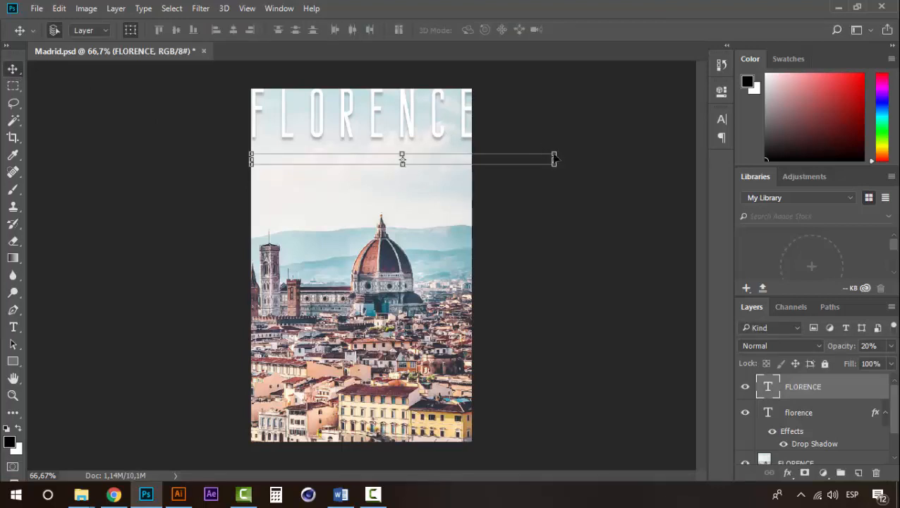
Step: Shrink the small FLORENCE subtitle to fit within the canvas width and nudge it up closer beneath the title
key("ctrl+t")
left_click_drag(586, 150, 471, 155)
key("Return")
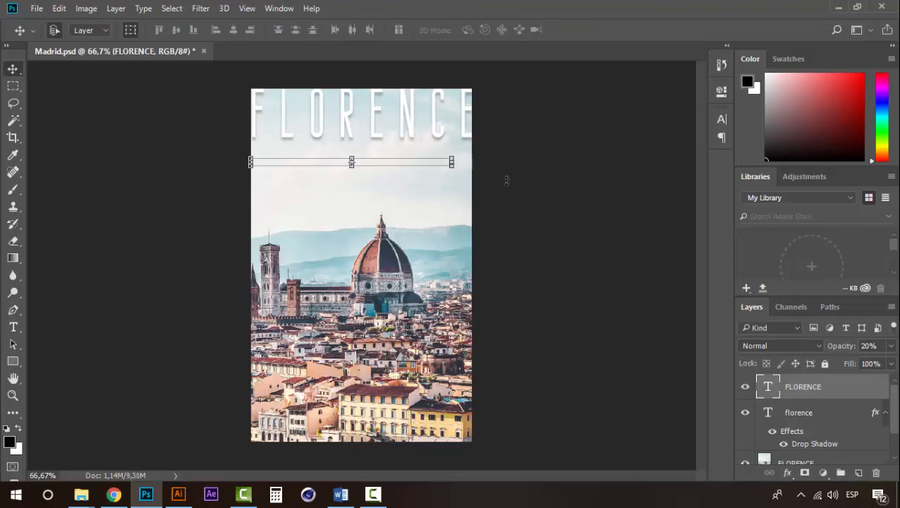
key("Up")
key("Up")
key("Up")
key("Up")
key("Up")
key("Up")
key("Up")
key("Up")
key("Up")
key("Up")
key("Up")
key("Up")
key("Up")
key("Up")
key("Up")
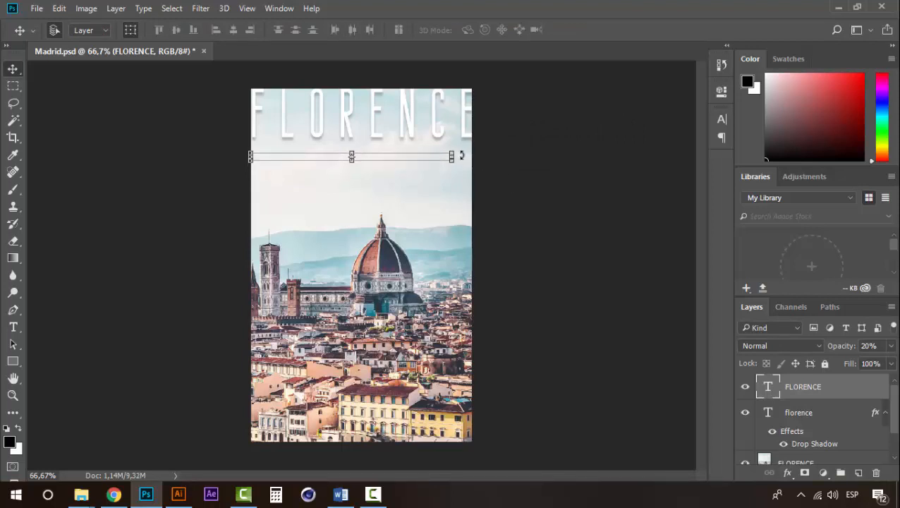
left_click(612, 325)
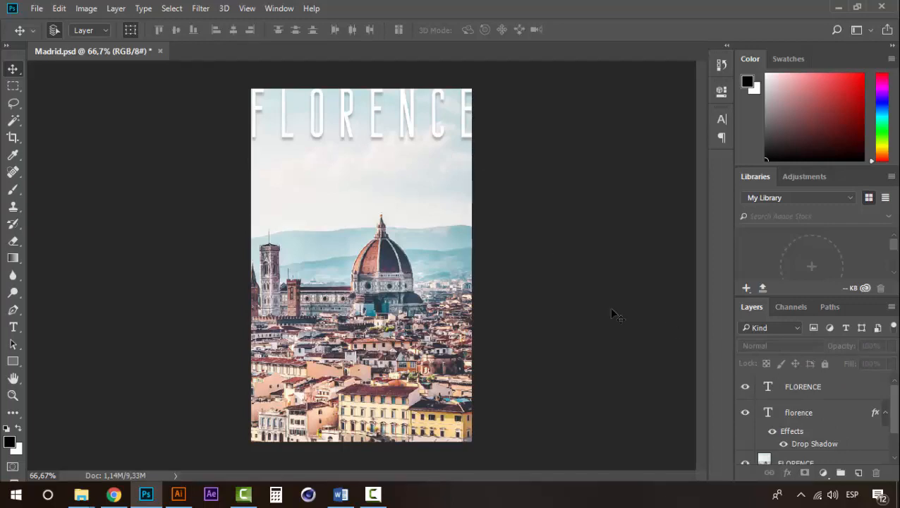
Step: Add a Drop Shadow at 42% opacity to the small FLORENCE subtitle
left_click(411, 158)
left_click(788, 473)
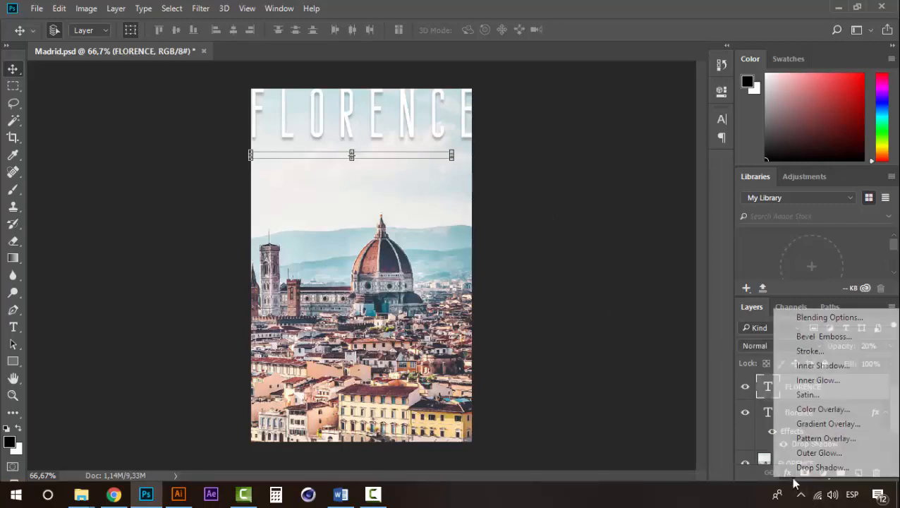
left_click(818, 466)
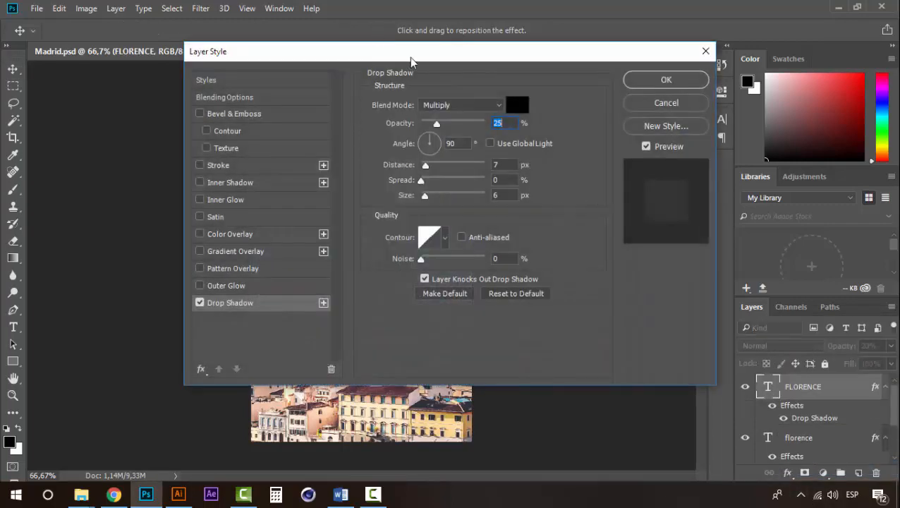
left_click_drag(410, 61, 370, 266)
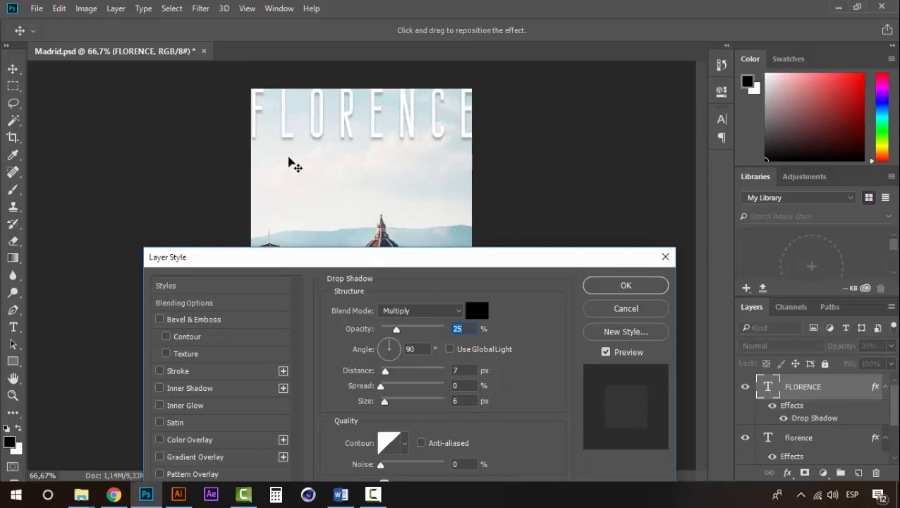
left_click_drag(395, 329, 412, 330)
left_click(620, 286)
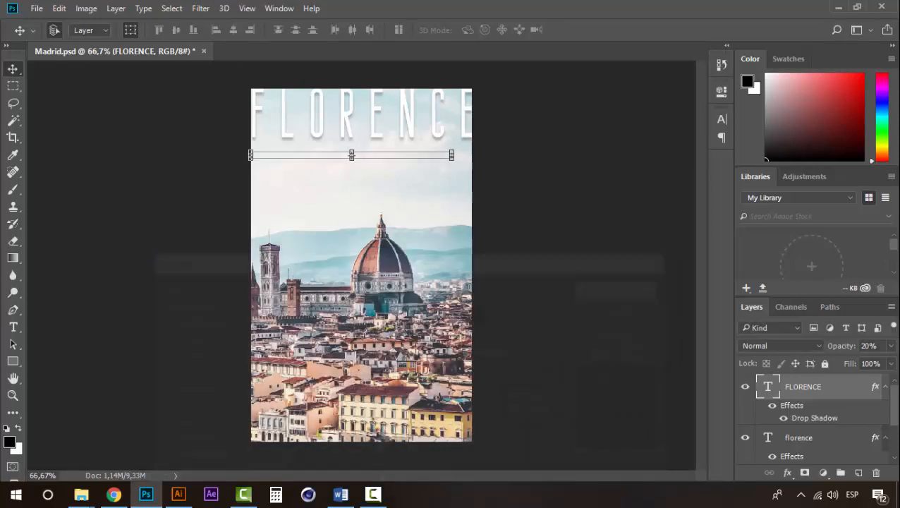
Step: Set the subtitle layer's opacity to 50% and soften its drop shadow with a 1 px distance, lower opacity and smaller size
left_click(890, 345)
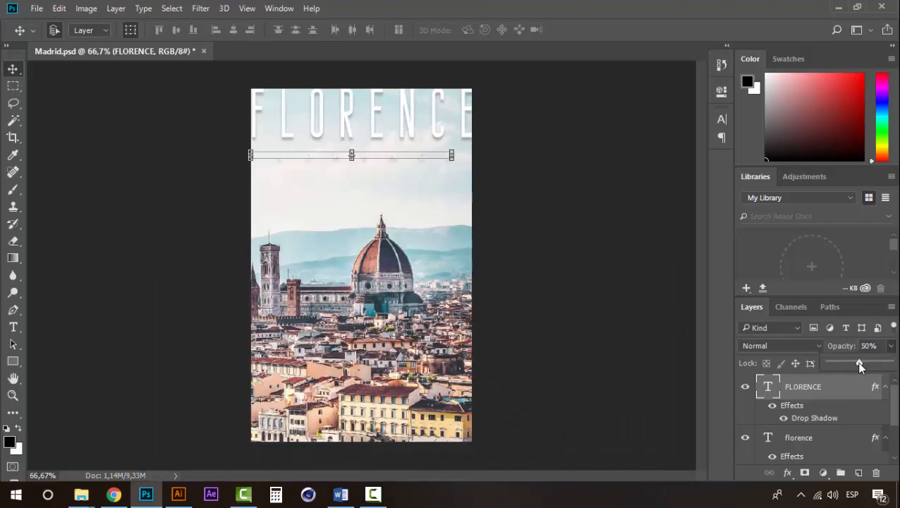
double_click(812, 417)
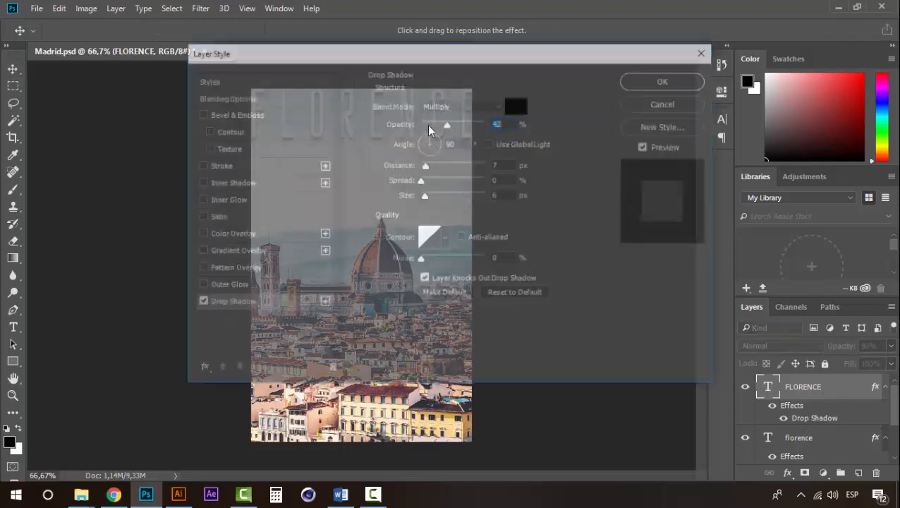
left_click_drag(483, 65, 650, 286)
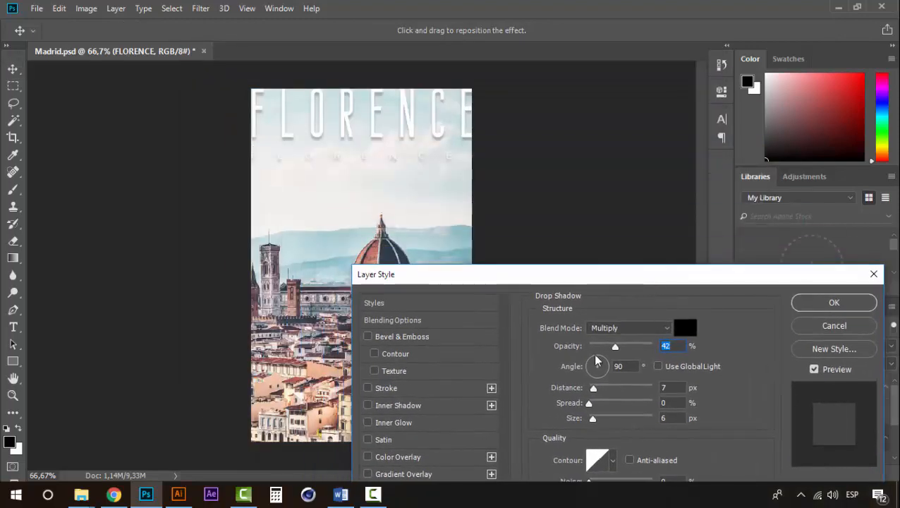
left_click_drag(594, 421, 589, 393)
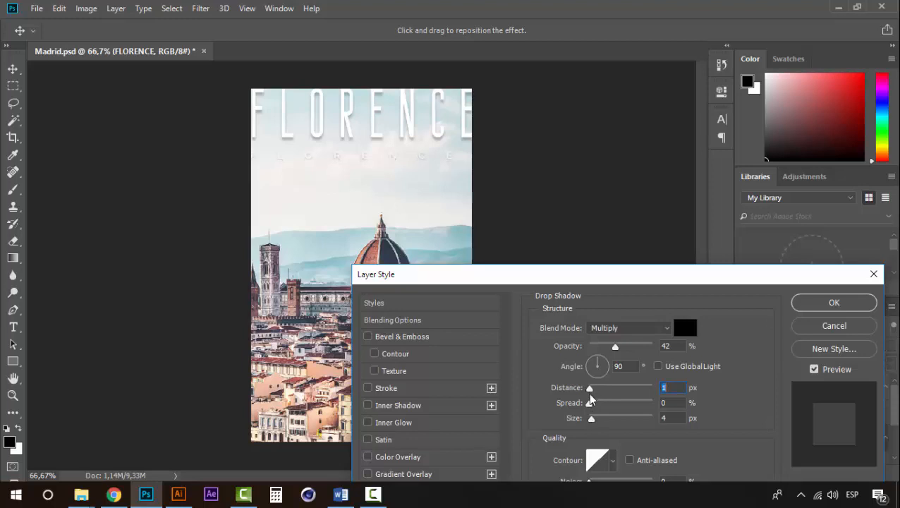
left_click_drag(614, 346, 605, 350)
left_click_drag(592, 420, 595, 420)
left_click(833, 302)
Step: Widen the small FLORENCE subtitle to span the full canvas width beneath the title
left_click_drag(451, 146, 493, 137)
key("Escape")
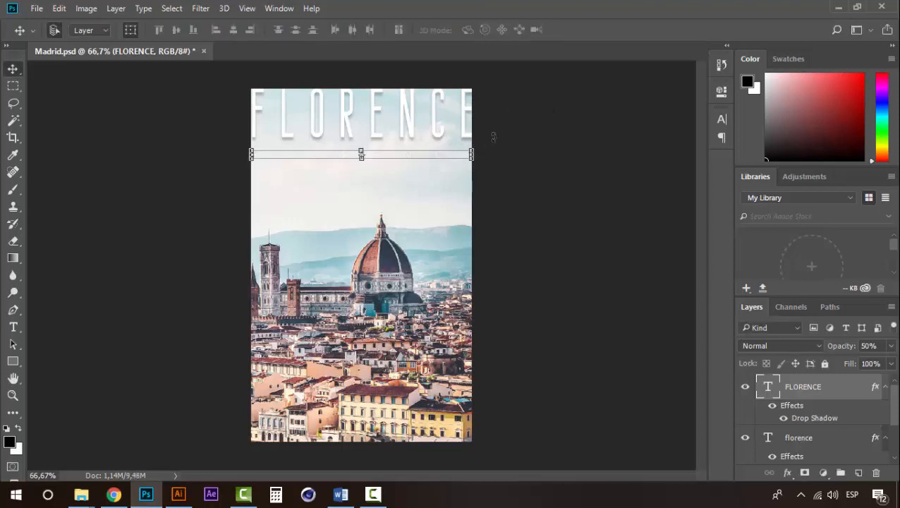
left_click(359, 116)
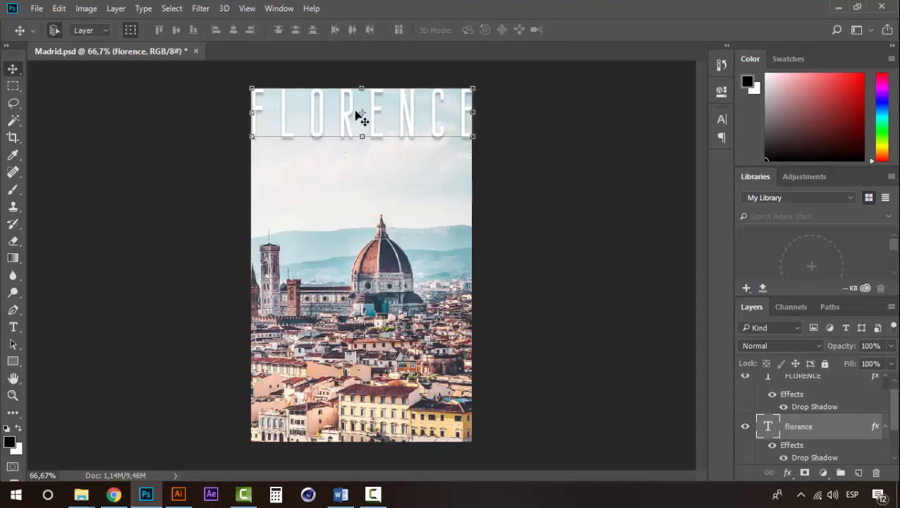
left_click(547, 149)
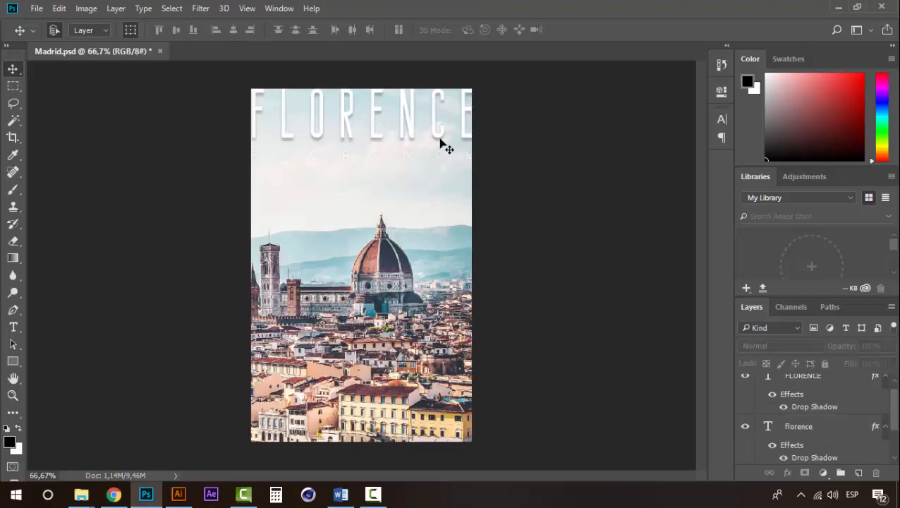
Step: Move the FLORENCE photo up until the greenery shows along the canvas's lower edge, and save the document as a separate file
left_click_drag(397, 323, 349, 262)
left_click(606, 289)
key("z")
left_click(349, 261, "alt")
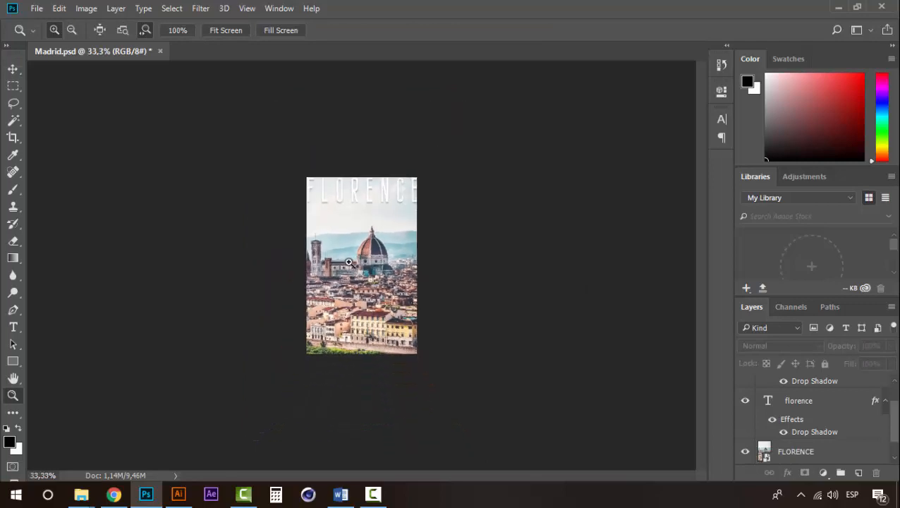
left_click(348, 263)
key("v")
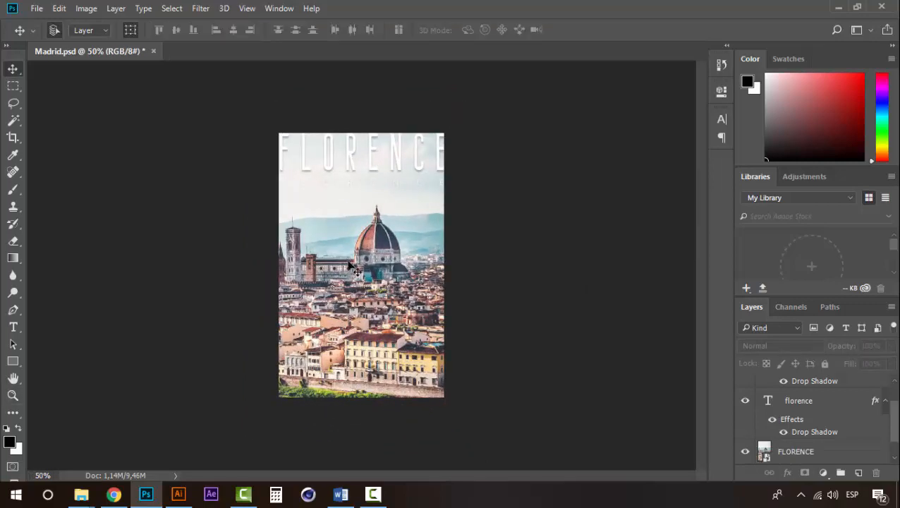
key("ctrl+shift+s")
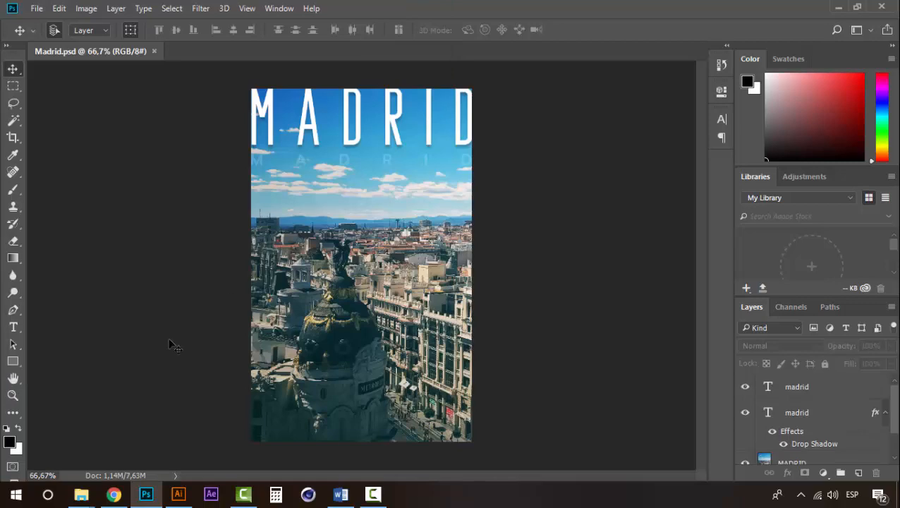
Step: Place the LONDON image from the Nueva carpeta folder into the Madrid.psd document
left_click(81, 494)
left_click(130, 455)
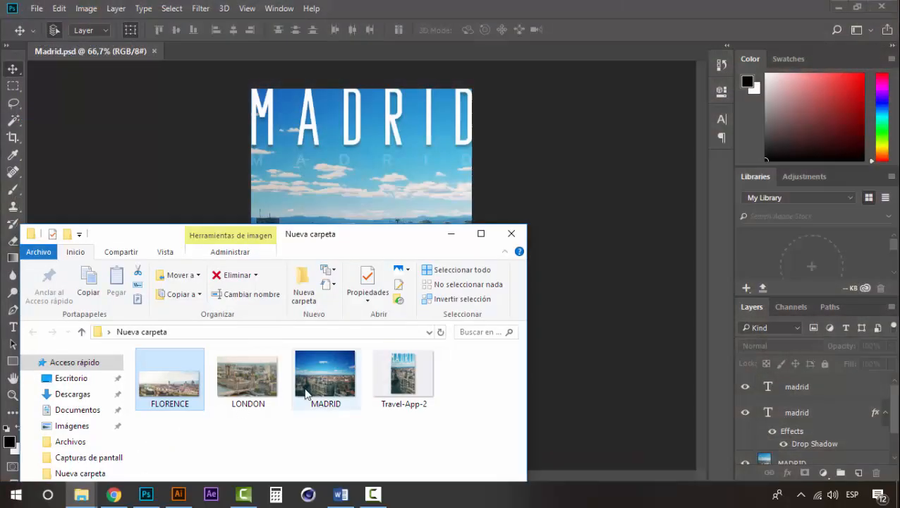
left_click_drag(236, 395, 435, 246)
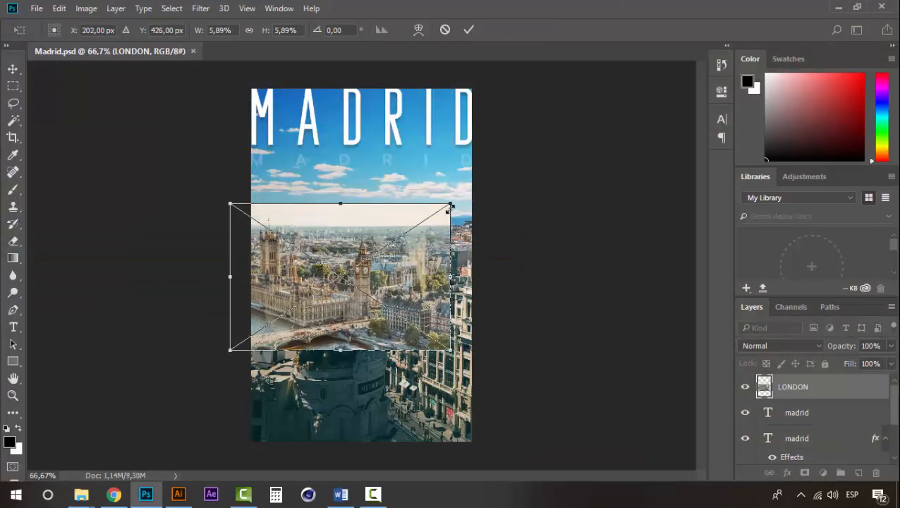
Step: Enlarge the LONDON photo past the canvas sides, apply the transform, and position it with Big Ben near the centre
left_click_drag(448, 208, 577, 86)
left_click_drag(423, 247, 390, 240)
key("Return")
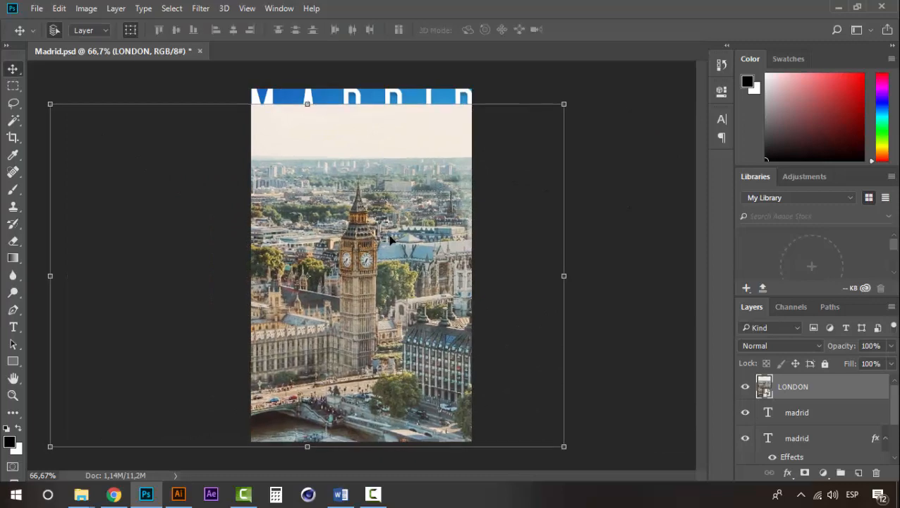
key("Left")
key("Left")
key("Left")
key("Left")
key("Left")
key("Down")
key("Down")
key("Down")
key("Down")
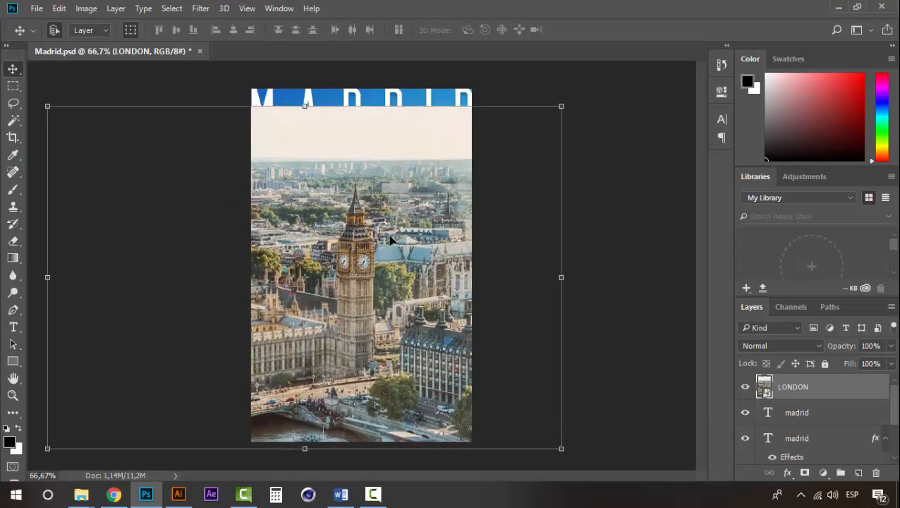
key("Down")
key("Down")
key("Down")
key("Down")
key("Down")
key("Down")
key("Down")
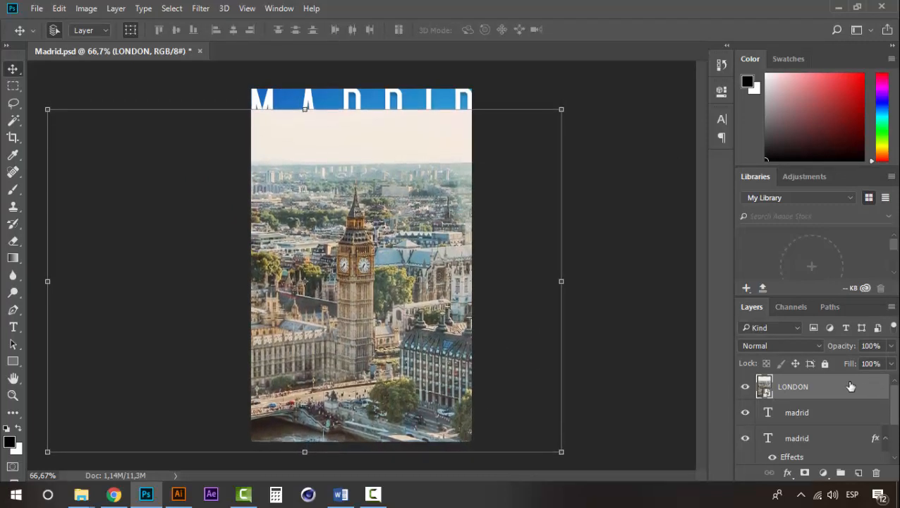
Step: Rasterize the LONDON layer and activate the Clone Stamp tool
right_click(851, 386)
left_click(646, 299)
key("s")
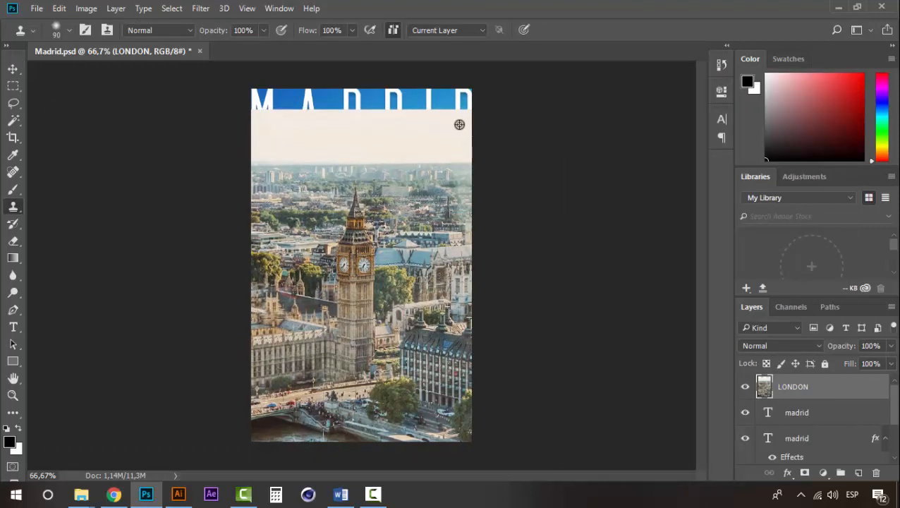
Step: Clone the pale sky over the exposed MADRID strip along the canvas's upper edge on the LONDON layer
left_click(461, 127, "alt")
mouse_move(446, 104)
left_mouse_down()
mouse_move(279, 122)
mouse_move(495, 84)
mouse_move(226, 86)
mouse_move(489, 89)
mouse_move(446, 109)
mouse_move(378, 118)
mouse_move(194, 110)
left_mouse_up()
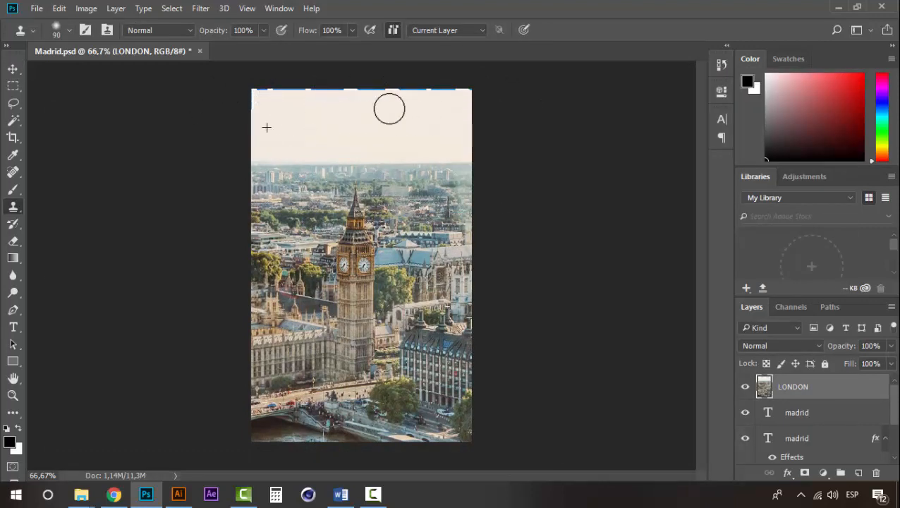
left_click(311, 115, "alt")
mouse_move(261, 112)
left_mouse_down()
mouse_move(268, 81)
mouse_move(421, 92)
mouse_move(518, 84)
mouse_move(393, 90)
left_mouse_up()
left_click(282, 125, "alt")
left_click(389, 118, "alt")
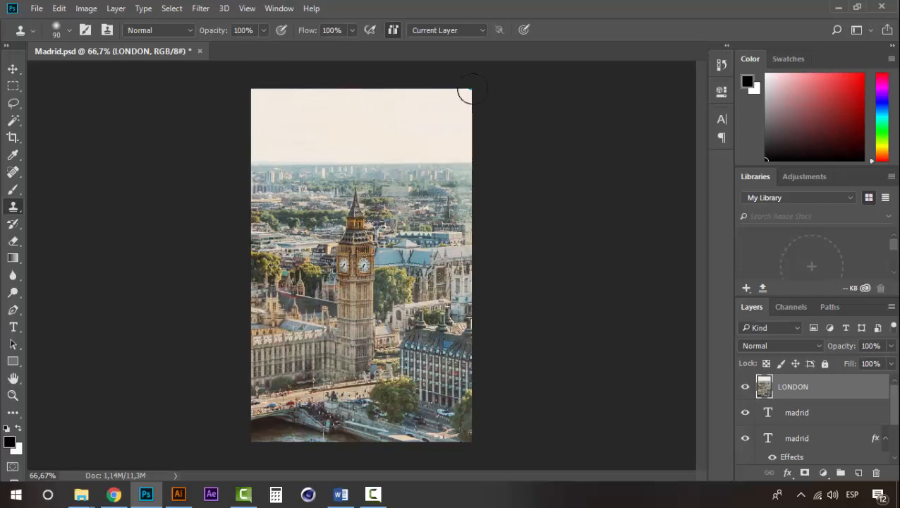
left_click_drag(468, 90, 505, 79)
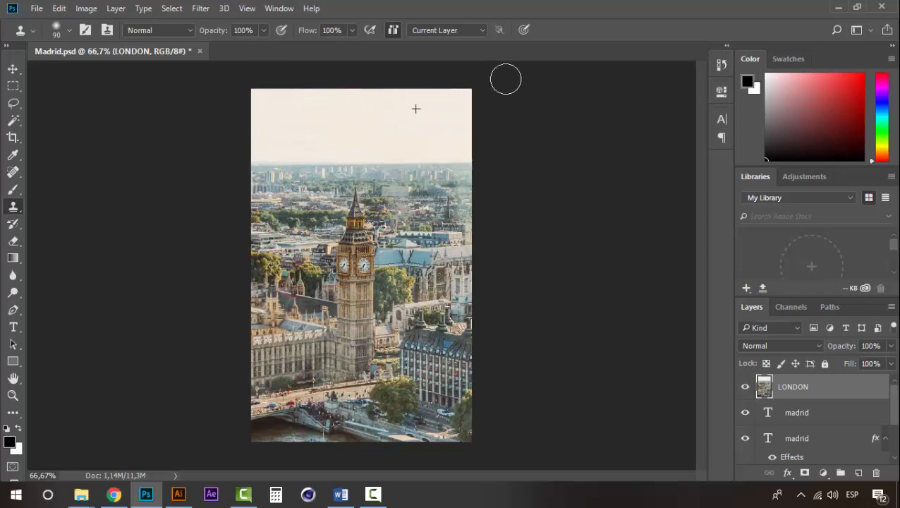
left_click(12, 69)
left_click(626, 169)
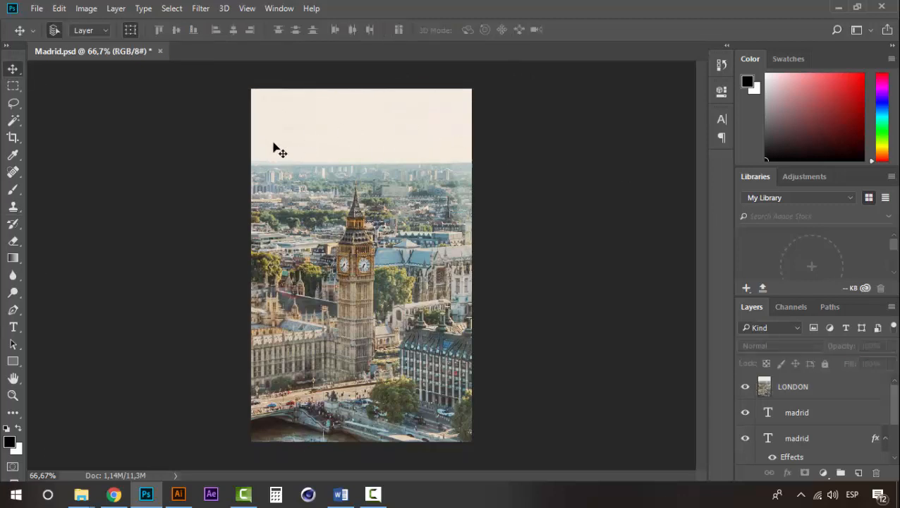
key("s")
left_click(363, 111, "alt")
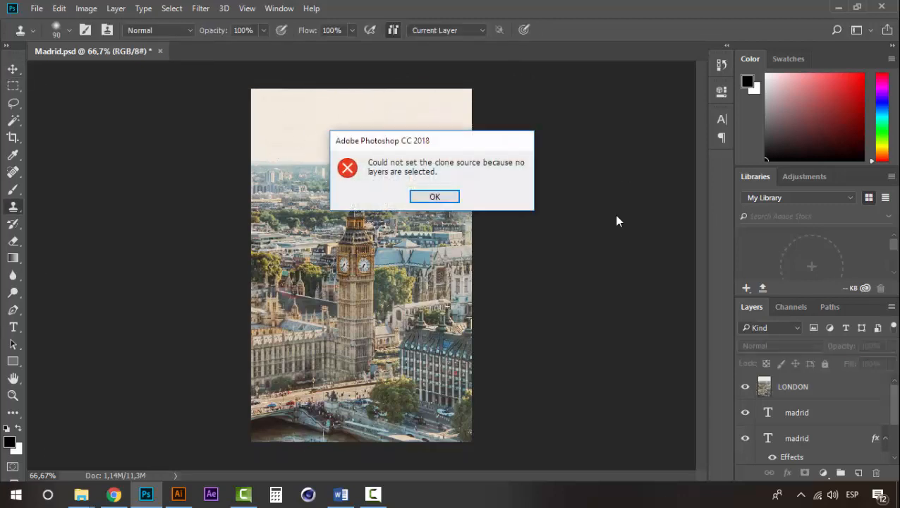
left_click(434, 196)
Step: Move the LONDON layer below the two madrid text layers and delete the old Madrid photo layer
left_click(811, 385)
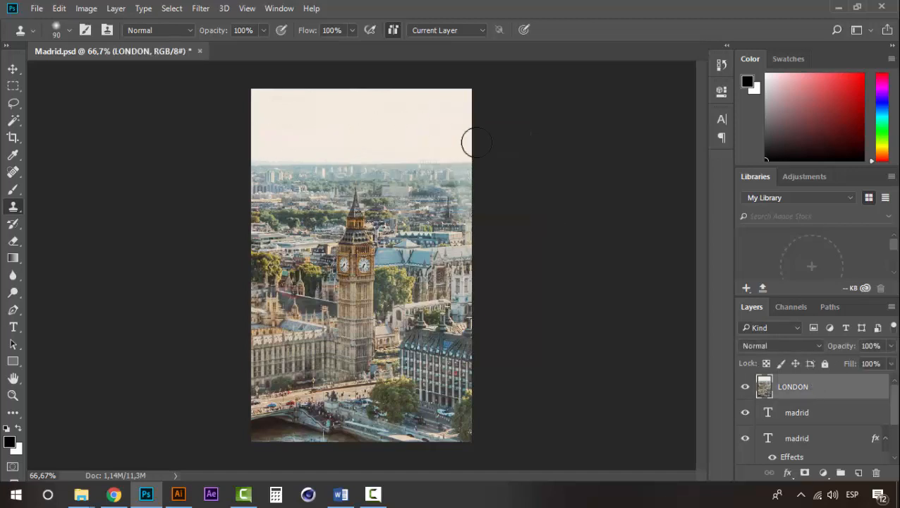
key("v")
left_click_drag(821, 397, 817, 428)
left_click(817, 428)
key("Delete")
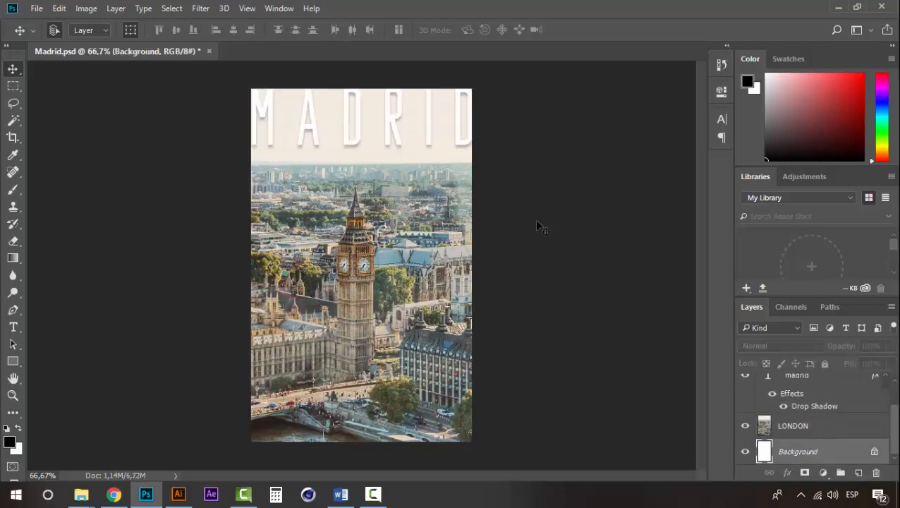
Step: Replace the large MADRID headline with "london" and scale it to about 96.5% so it fits the canvas width
left_click(374, 130)
double_click(375, 128)
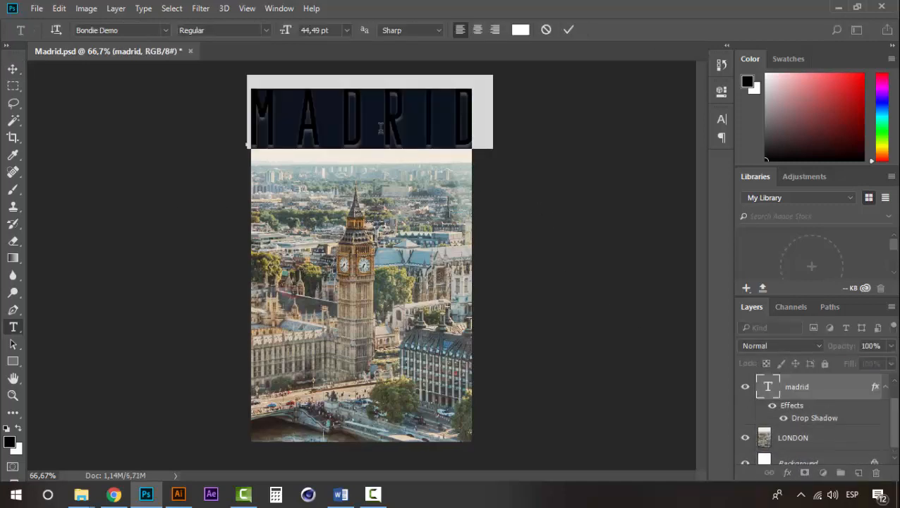
type("london")
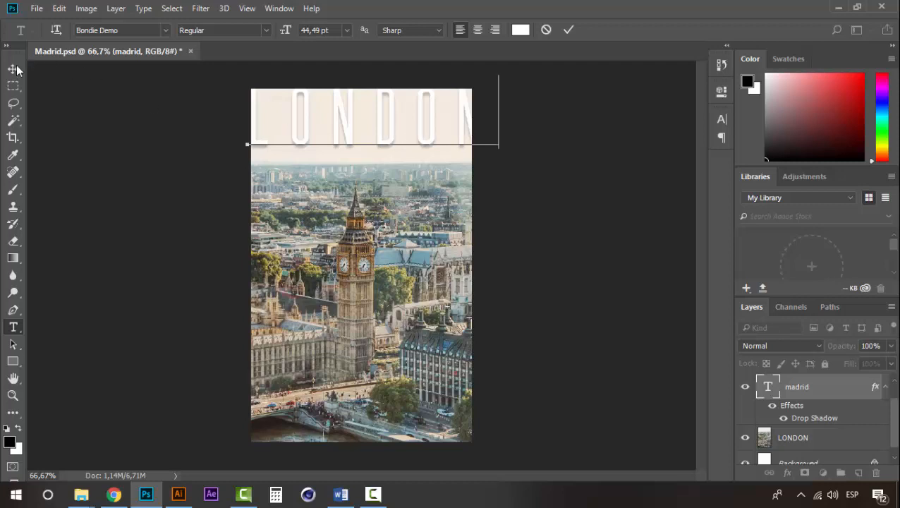
left_click(15, 68)
left_click(478, 87)
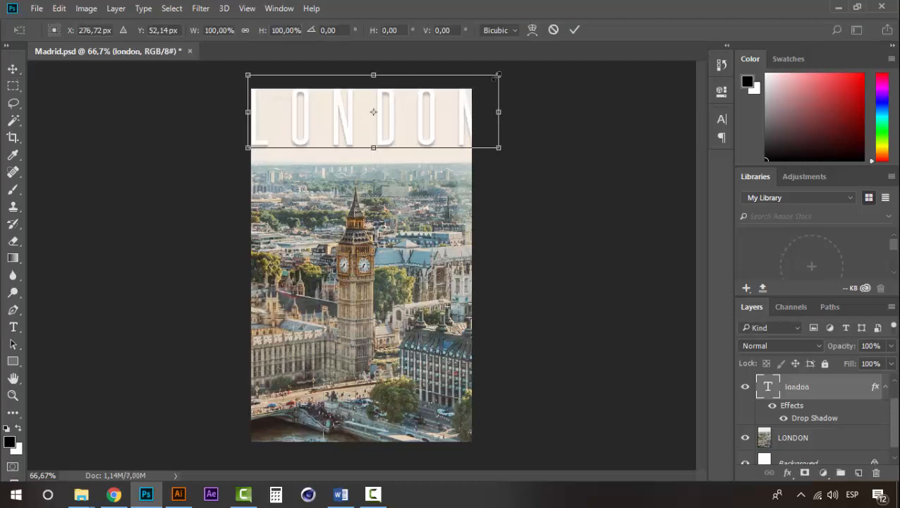
left_click_drag(498, 74, 490, 78)
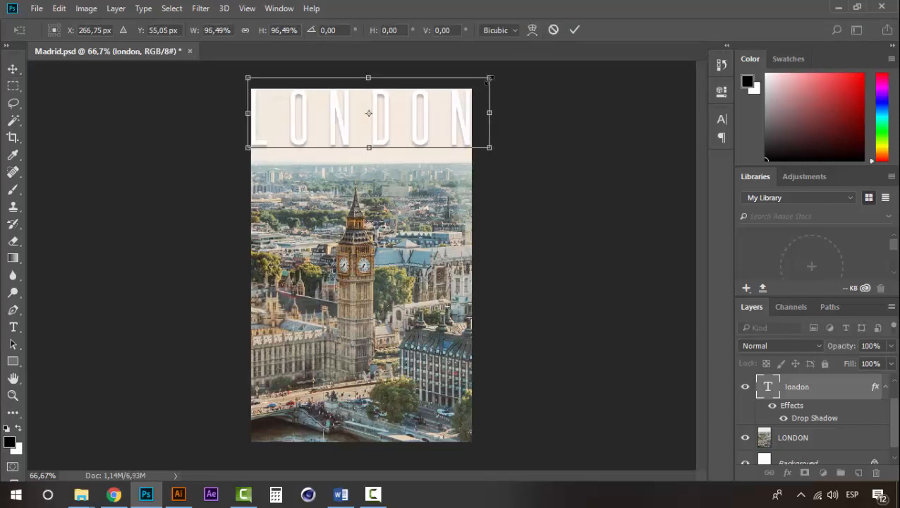
key("Return")
Step: Replace the small faint madrid subtitle under the headline with "london"
scroll(801, 436, "up", 1)
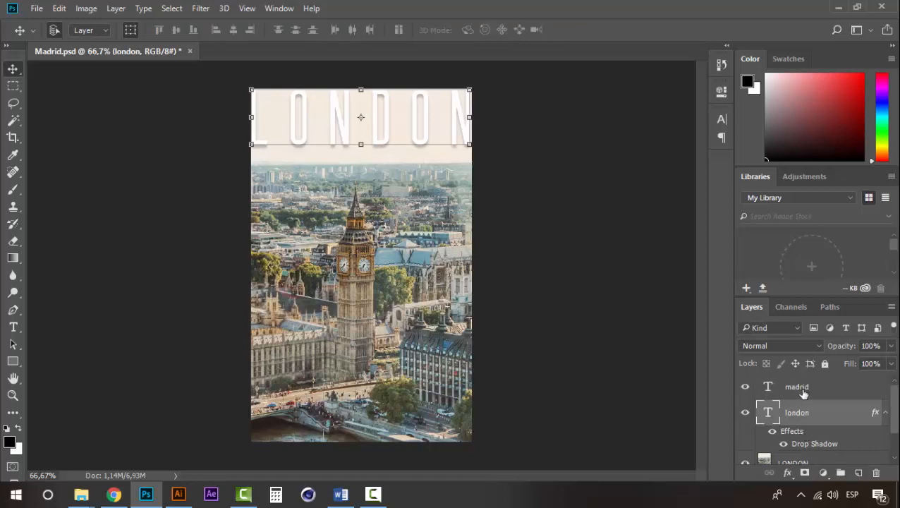
left_click(799, 387)
key("t")
double_click(359, 161)
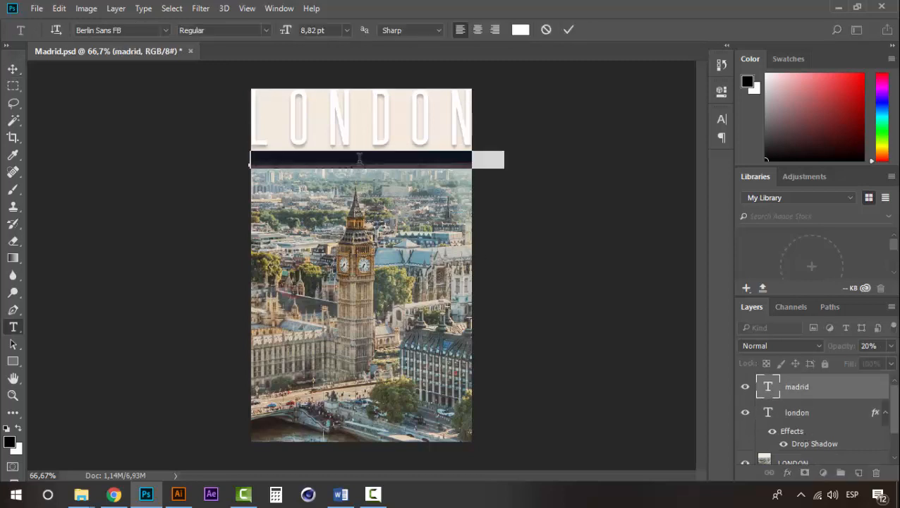
type("london")
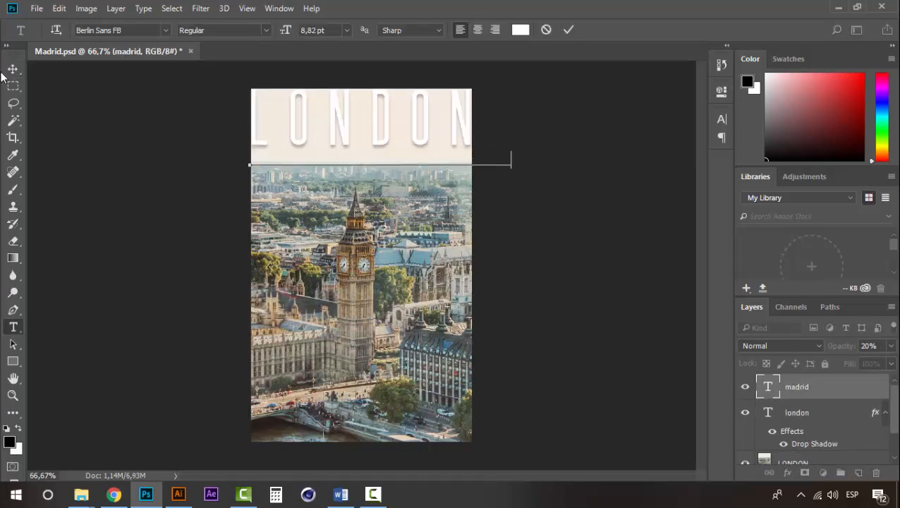
left_click(13, 69)
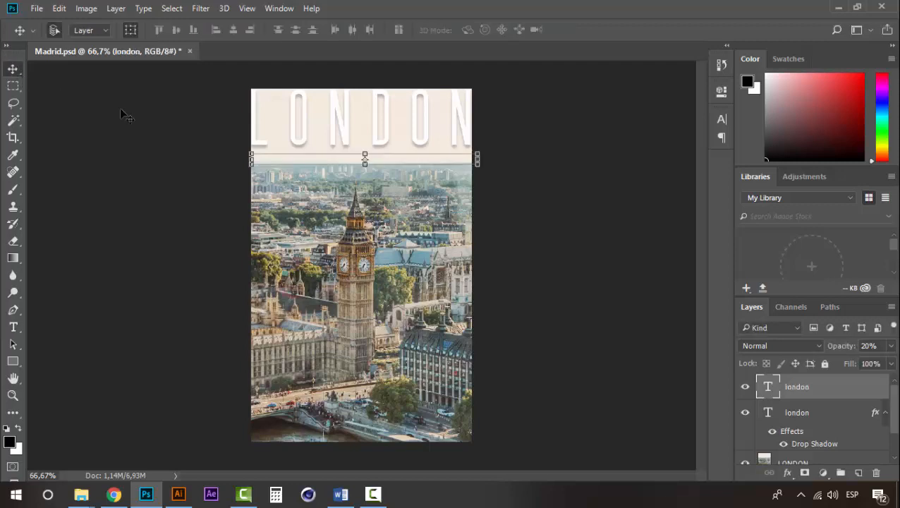
Step: Raise the small london subtitle's layer opacity and add a Drop Shadow with 9% opacity to it
left_click(888, 347)
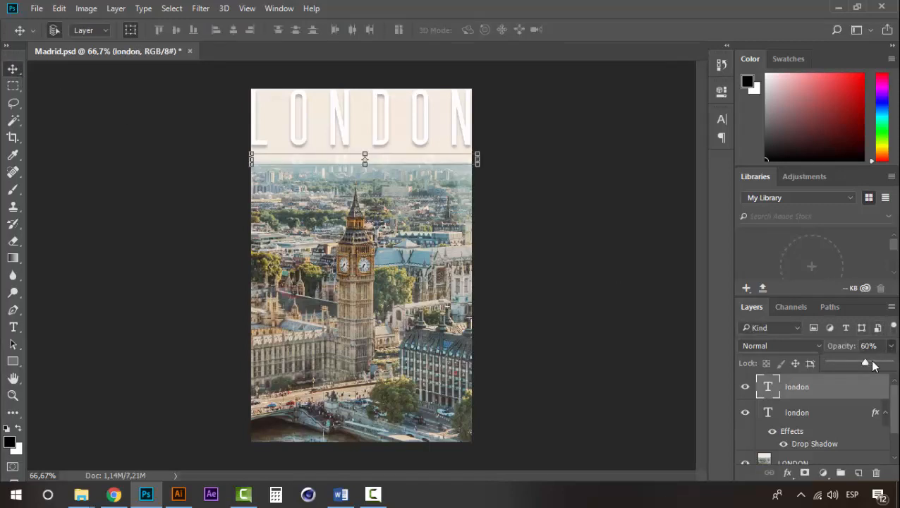
left_click(784, 470)
left_click(811, 464)
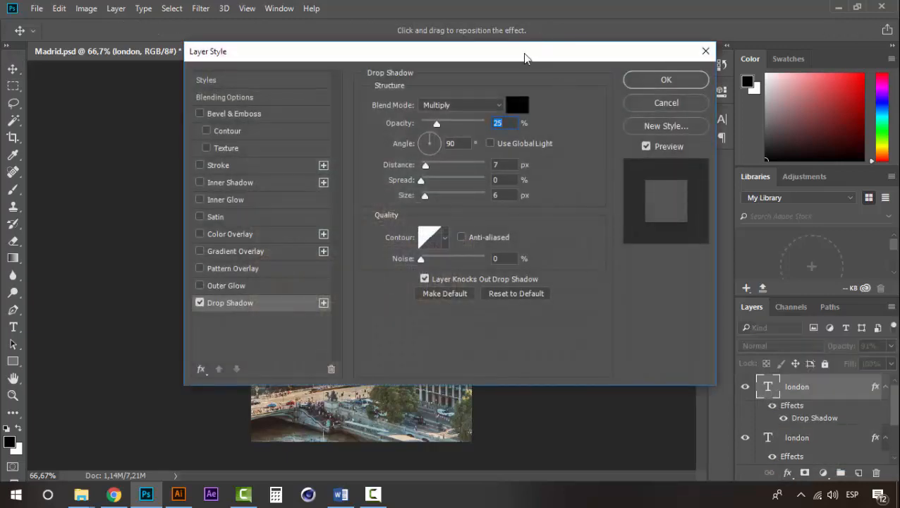
left_click_drag(523, 58, 662, 232)
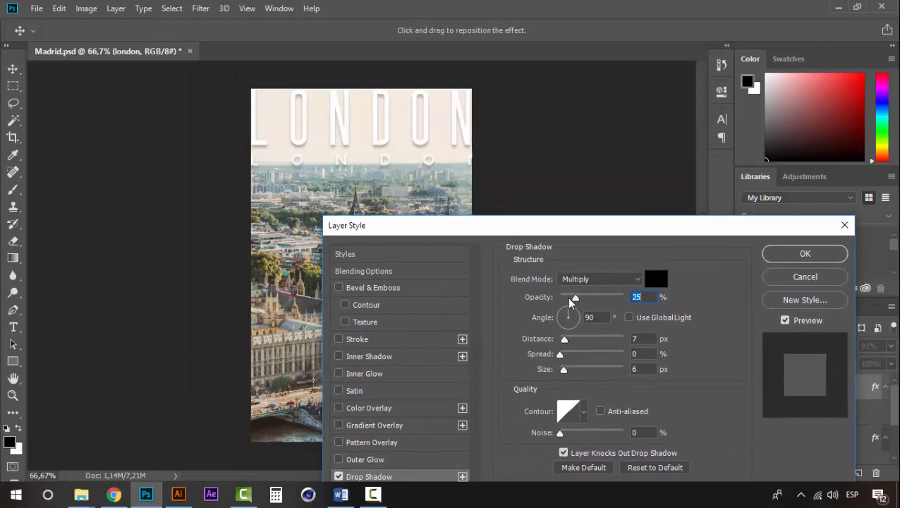
left_click_drag(571, 301, 564, 300)
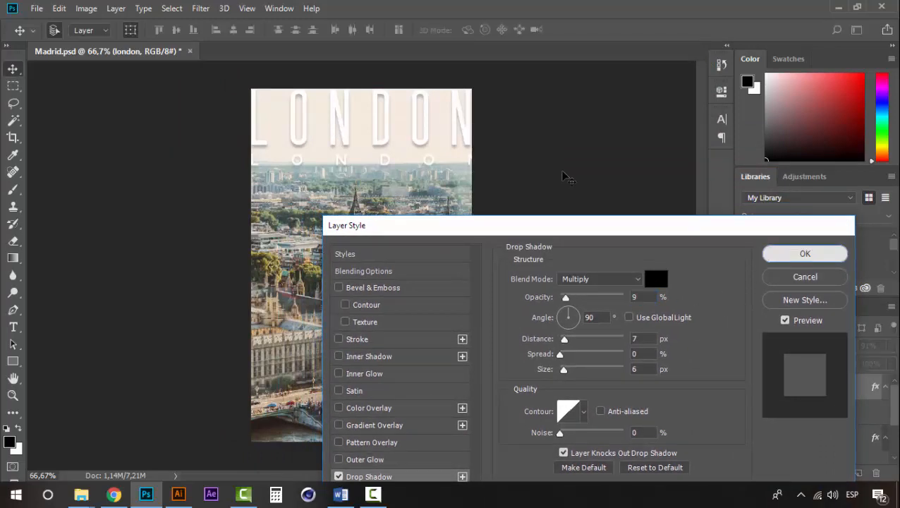
key("Return")
Step: Scale the small london subtitle down slightly so that it fits within the canvas width
key("ctrl+t")
left_click_drag(513, 146, 502, 147)
key("Return")
left_click(564, 146)
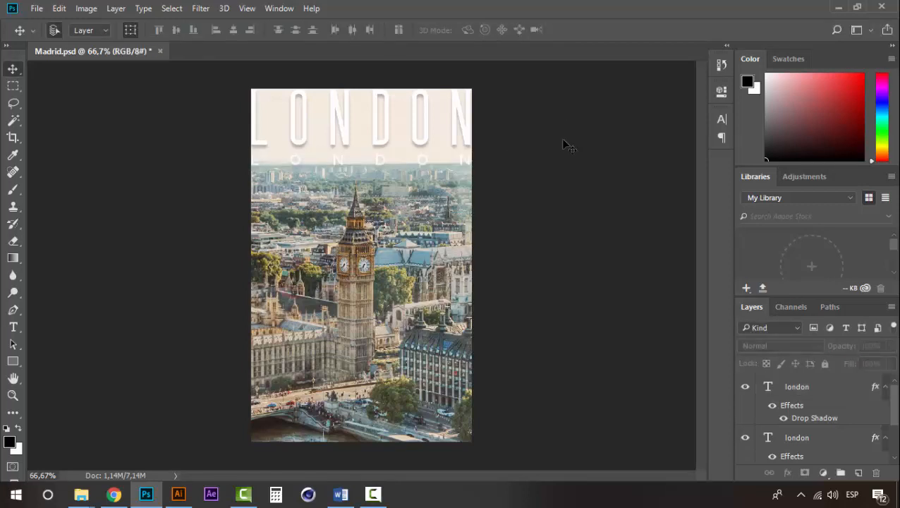
Step: Move the LONDON photo slightly down so its skyline sits below the small london subtitle
left_click(415, 263, "alt")
left_click(414, 263)
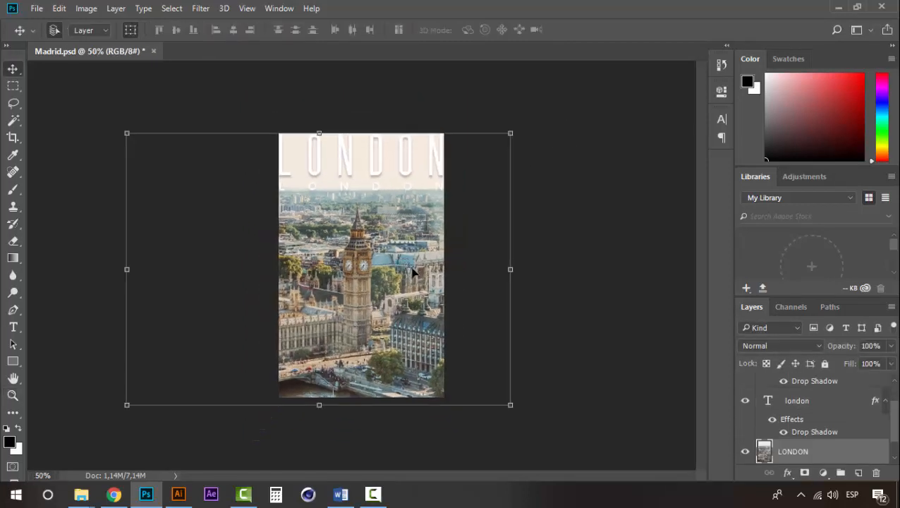
left_click_drag(415, 264, 414, 275)
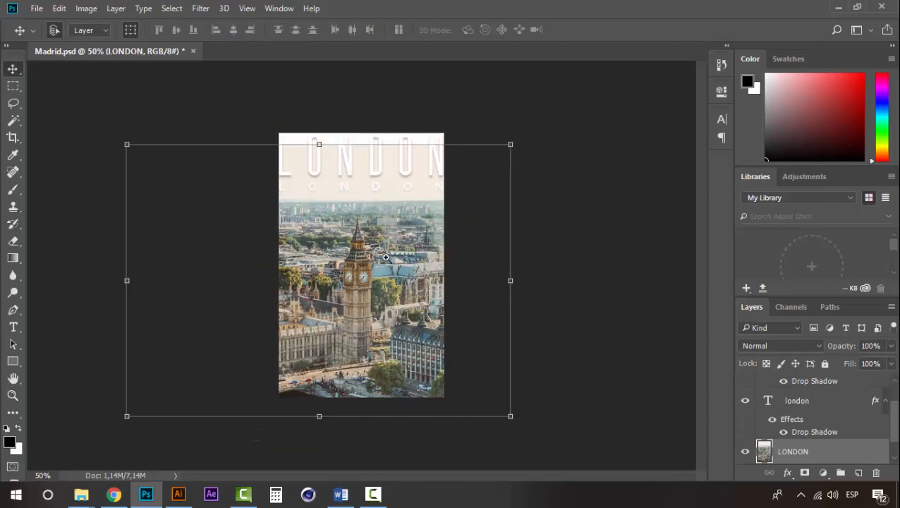
Step: Clone the pale sky over the blank strip above the LONDON photo, then deselect the layer
key("ctrl+plus")
key("s")
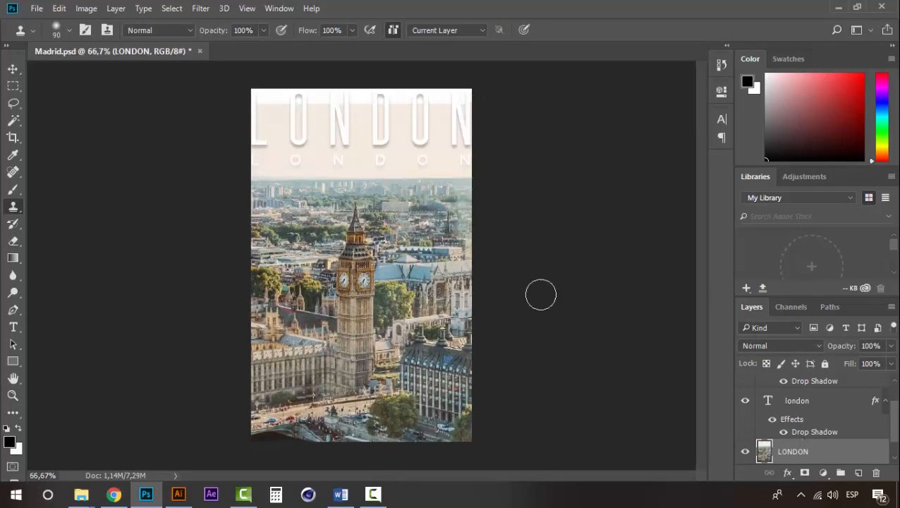
left_click(435, 130, "alt")
mouse_move(434, 111)
left_mouse_down()
mouse_move(272, 94)
mouse_move(220, 71)
mouse_move(206, 96)
left_mouse_up()
left_click(310, 108, "alt")
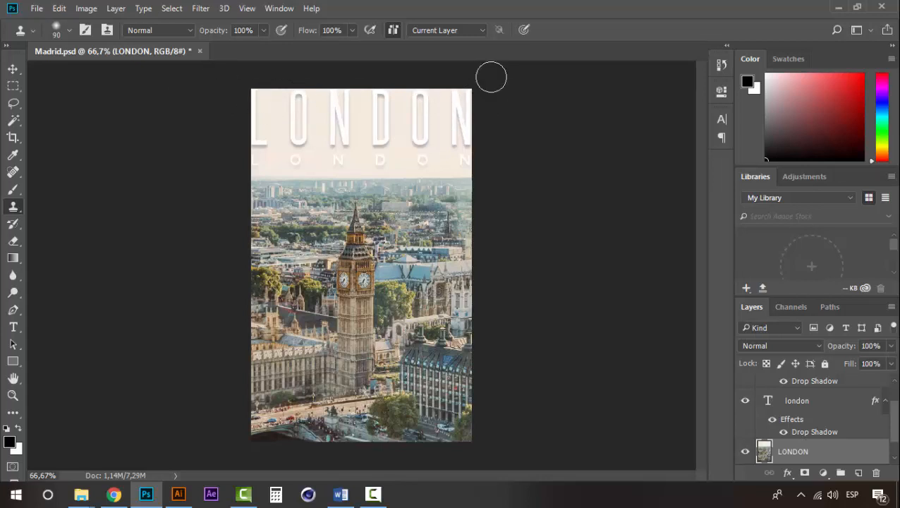
key("v")
left_click(607, 272)
Step: Save the finished London screen as a separate document named London.psd
key("z")
left_click(400, 278, "alt")
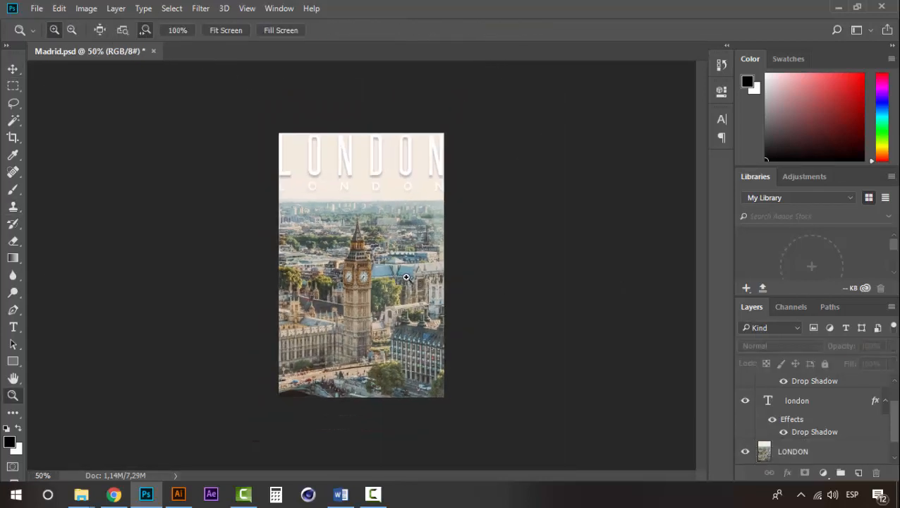
key("ctrl+shift+s")
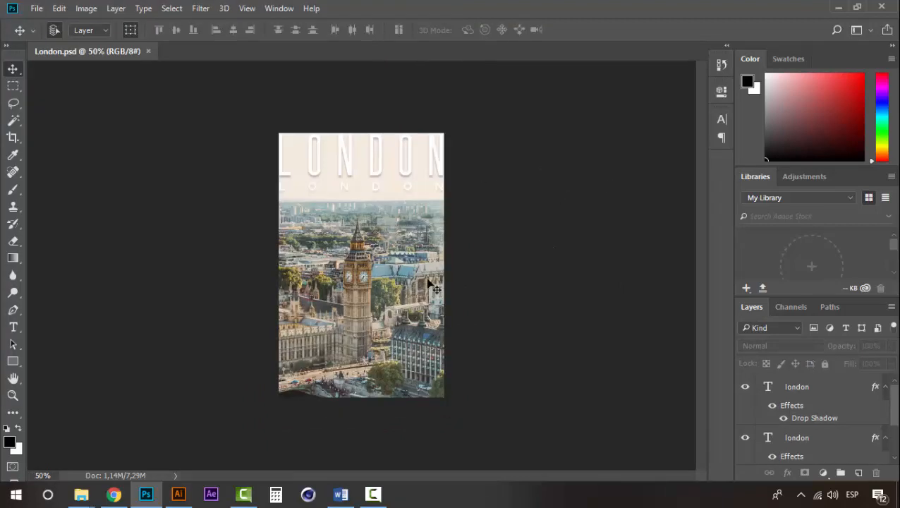
left_click(421, 238, "ctrl")
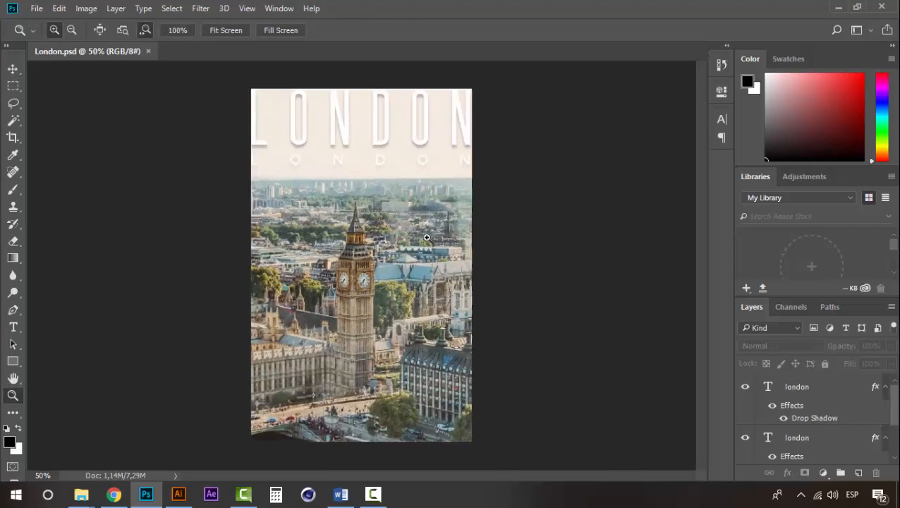